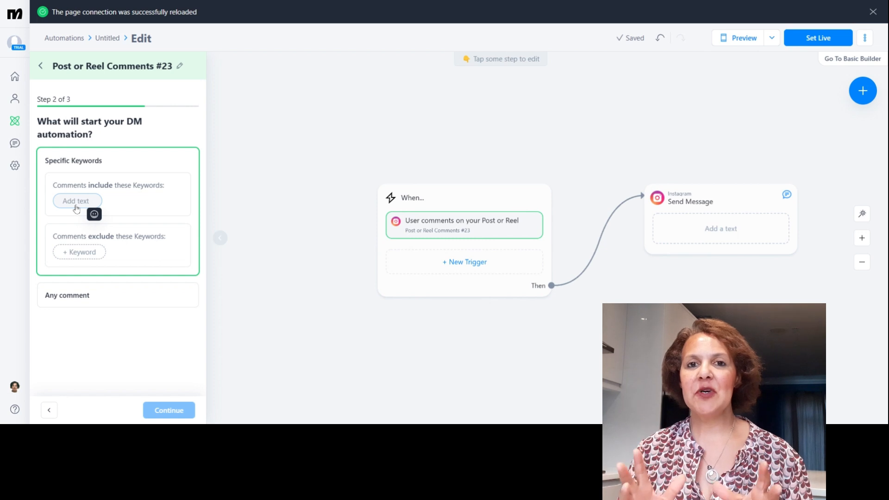
- Add "Free Ebook" as the first keyword that comments must include to start the DM automation
type("E book")
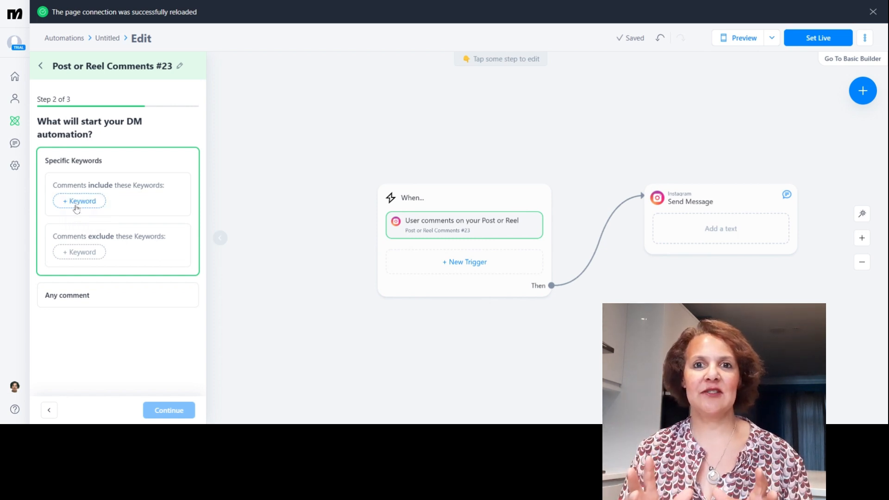
left_click(75, 206)
type("F")
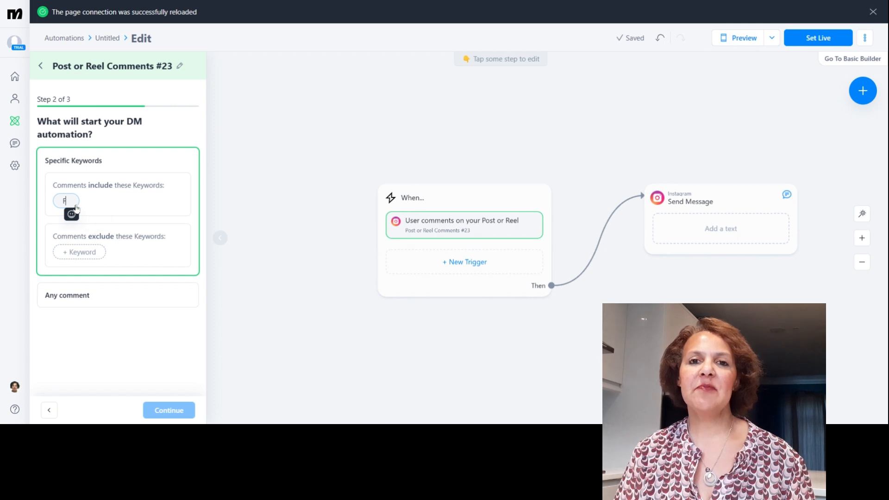
type("ree E book")
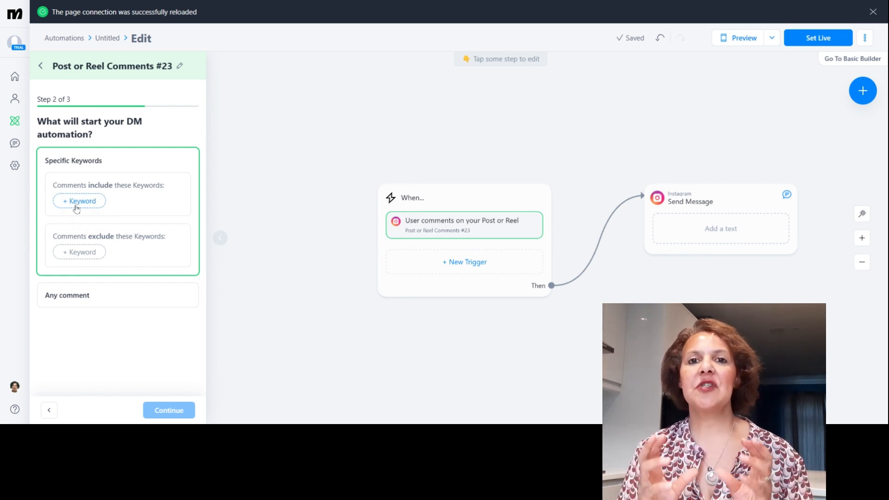
left_click(77, 207)
type("Free E")
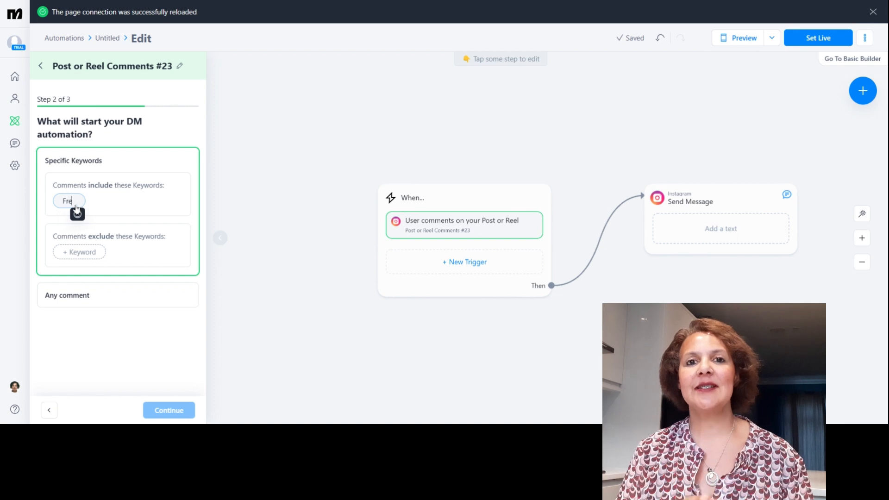
type(" book")
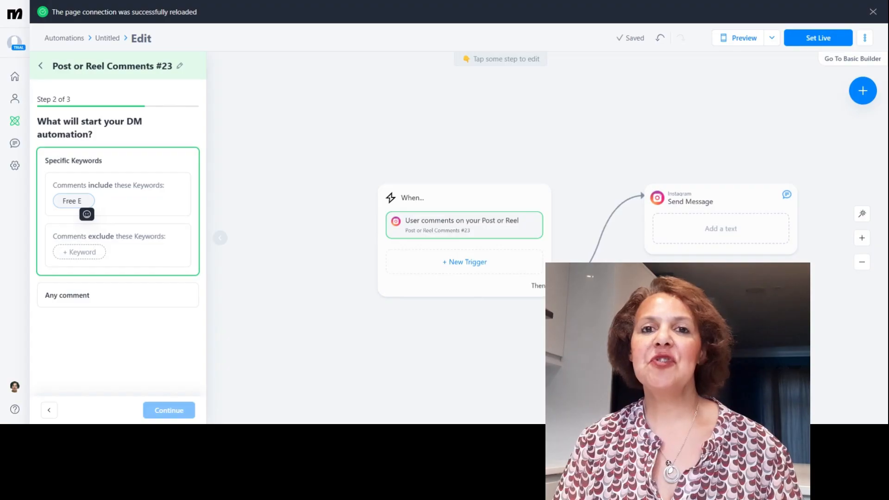
type("book")
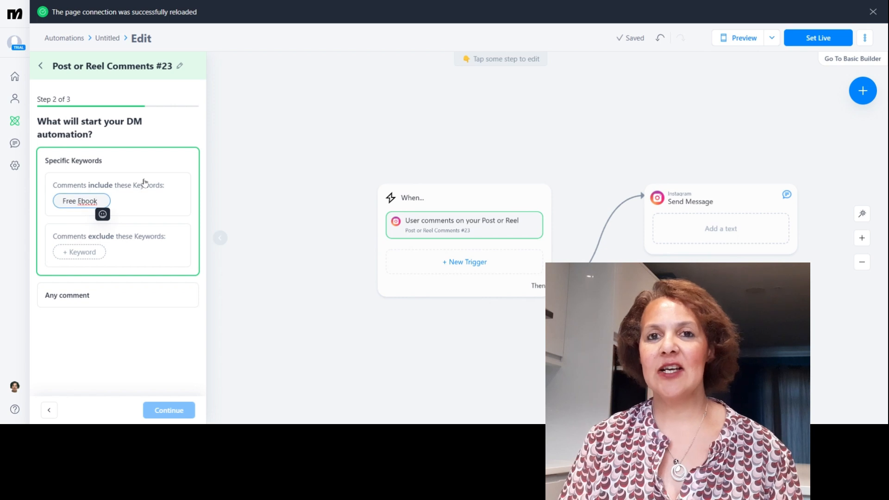
- Add "Ebook" as a second keyword that comments must include
left_click(135, 204)
left_click(135, 204)
left_click(135, 202)
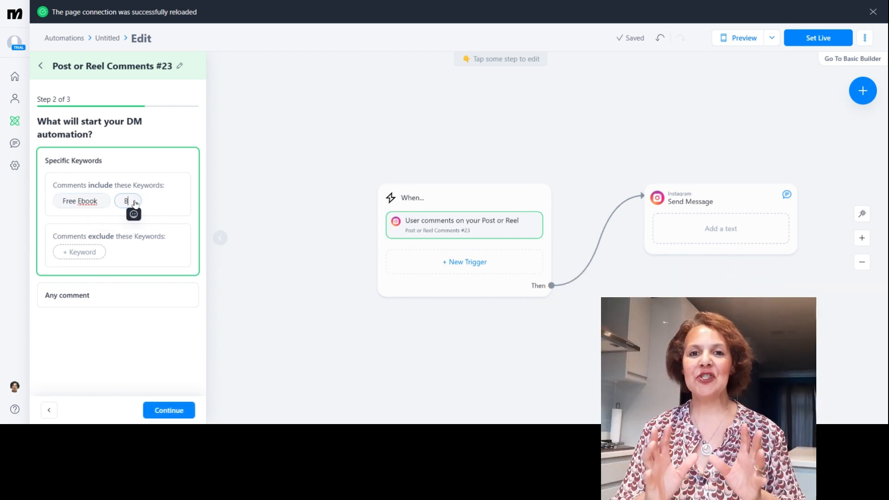
type("Ebook")
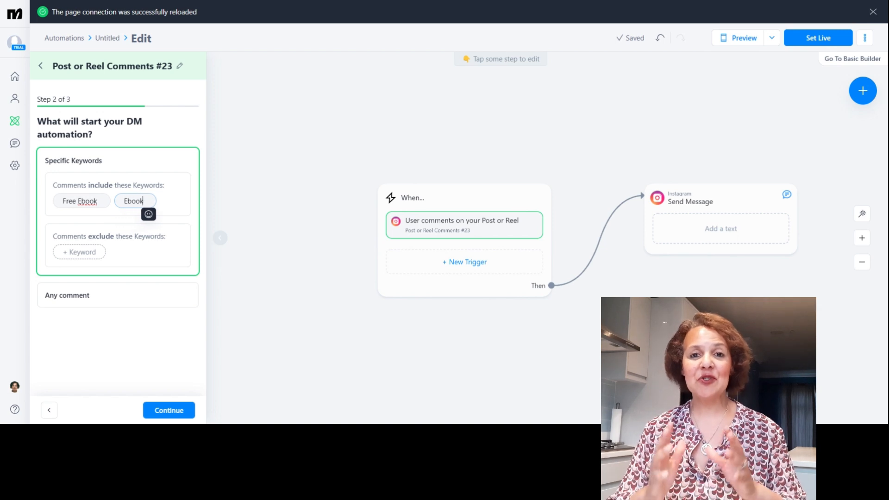
left_click(160, 204)
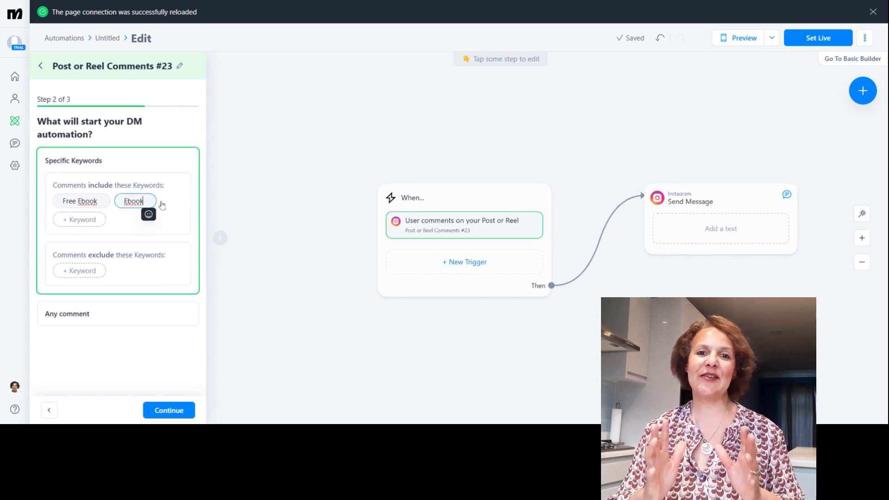
- Add "Free book" as a third included keyword and continue to the public reply setup
left_click(101, 222)
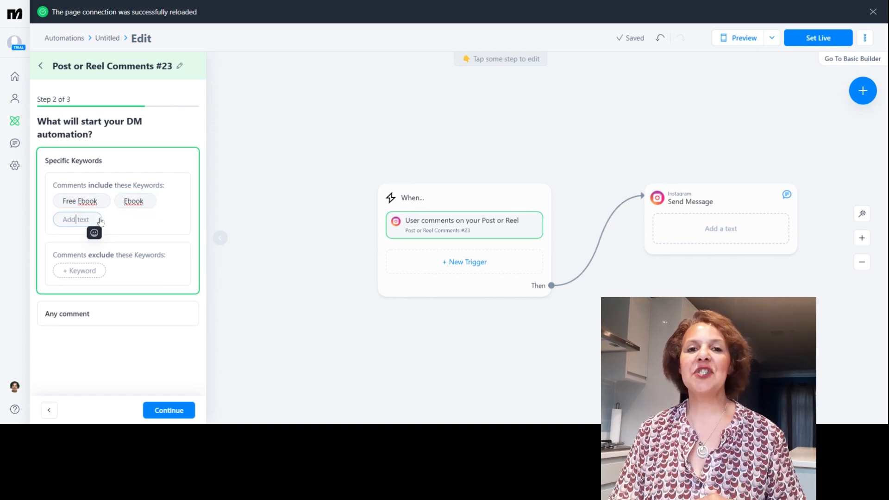
type("B")
key("BackSpace")
type("Free book")
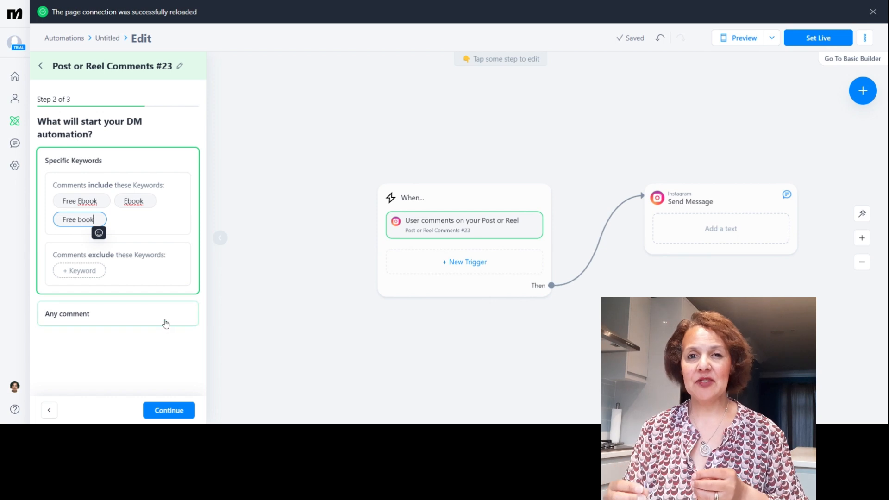
left_click(170, 411)
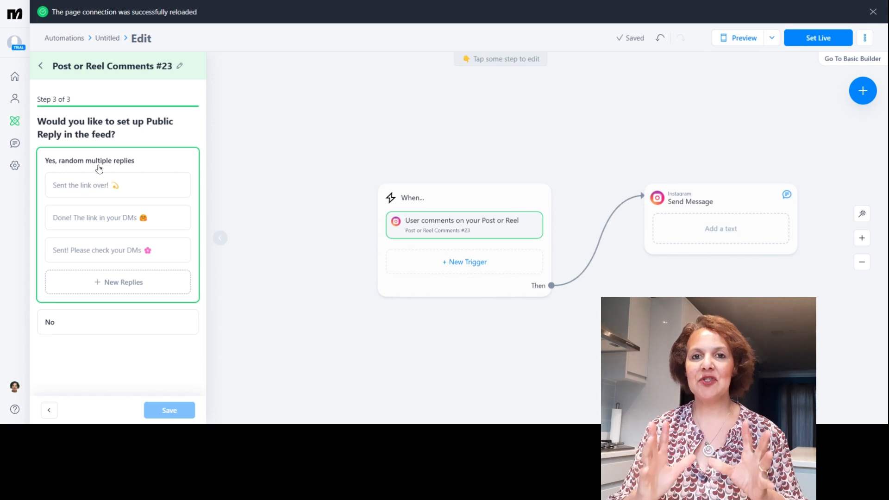
- Set the first public reply to "Sent the link over!" followed by a grinning face emoji
left_click(85, 194)
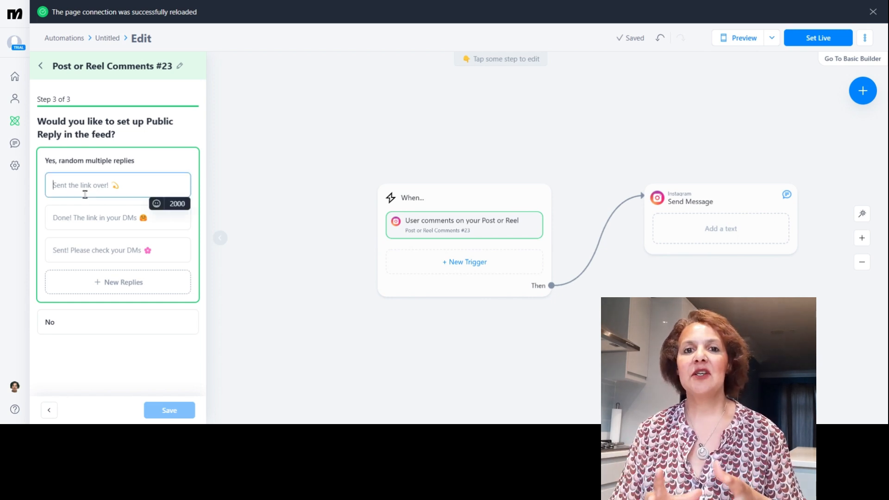
type("Sent the link over")
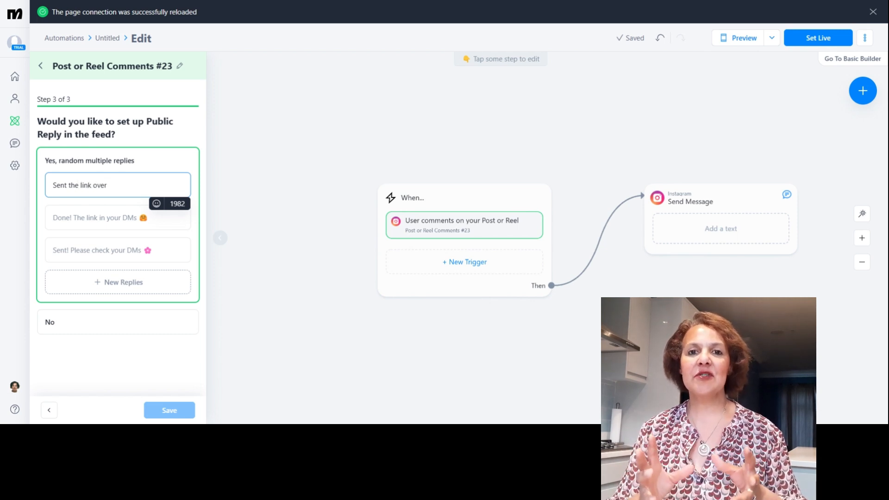
type("!")
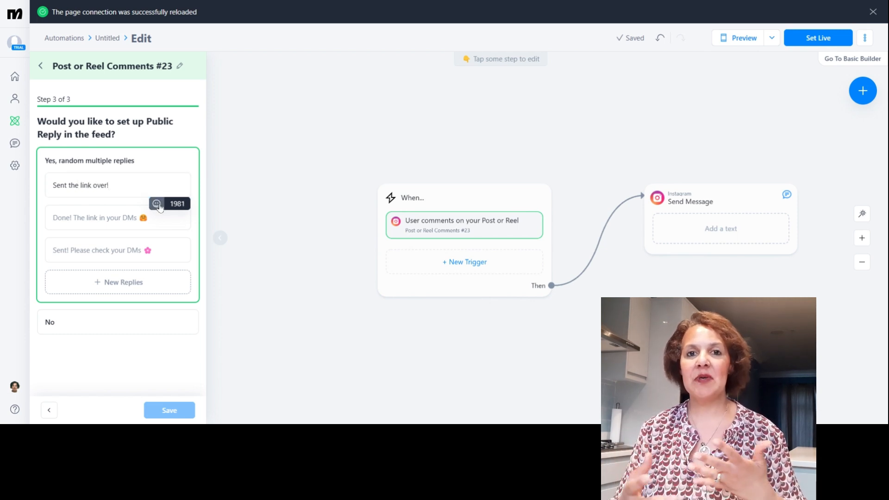
left_click(158, 204)
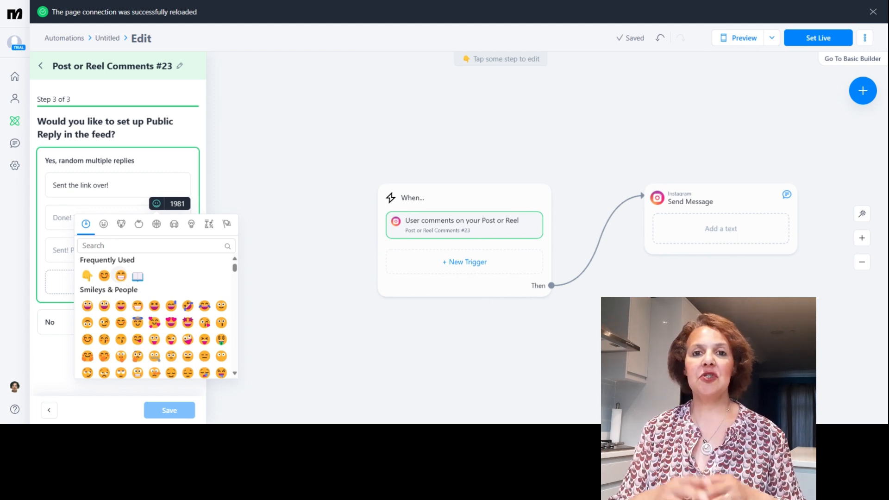
left_click(121, 276)
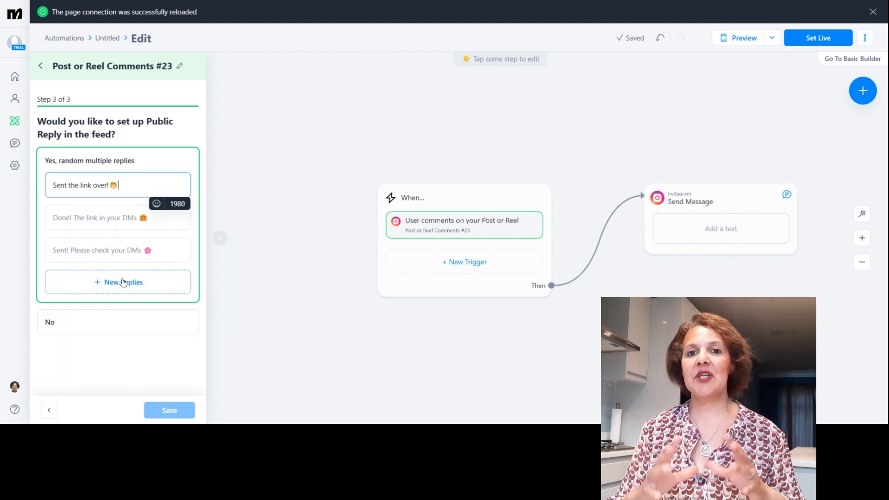
- Set the second public reply to "Done! The link is in your DMs." followed by an open book emoji
left_click(100, 214)
type("Done! The k")
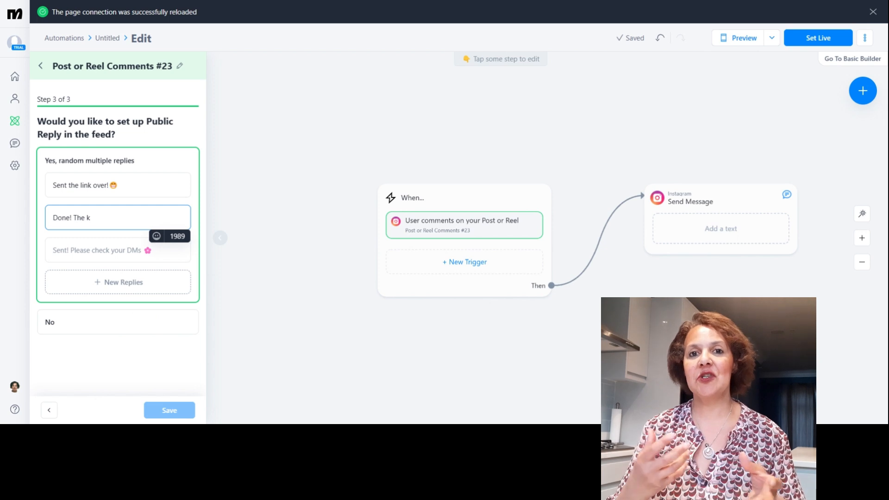
key("BackSpace")
type("knk")
key("BackSpace")
key("BackSpace")
key("BackSpace")
type("link is in your DMs.")
left_click(160, 238)
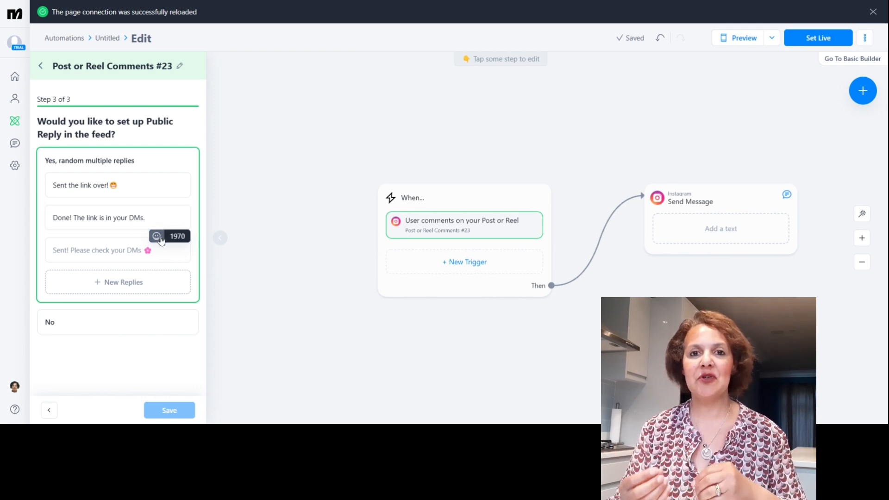
left_click(136, 307)
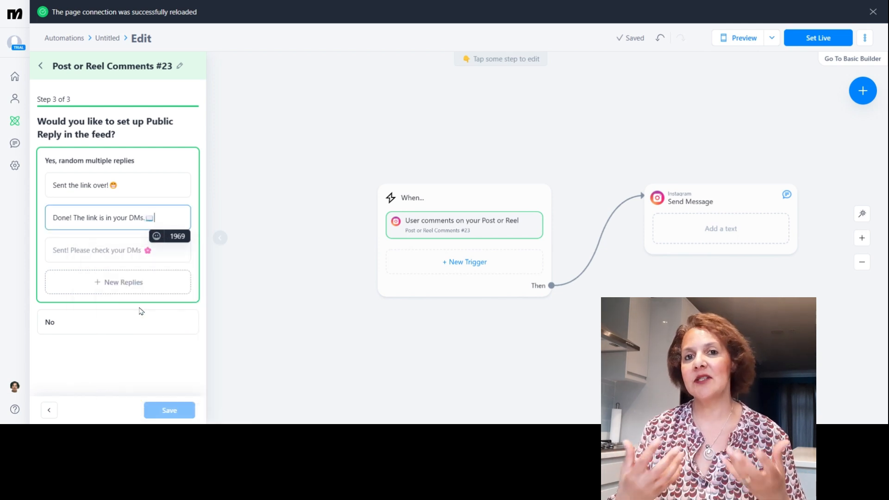
- Set the third public reply to "Sent! Check Your DMs!" with smiling face and open book emojis, and save the trigger
left_click(108, 256)
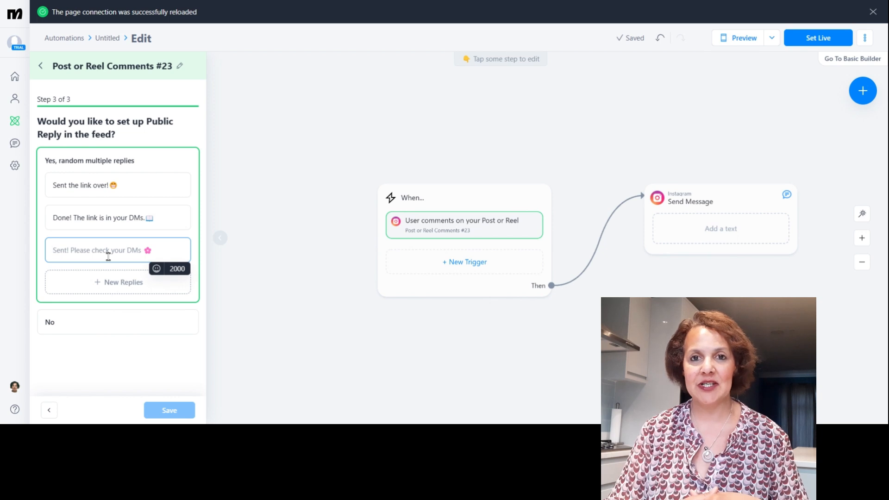
type("Sent!")
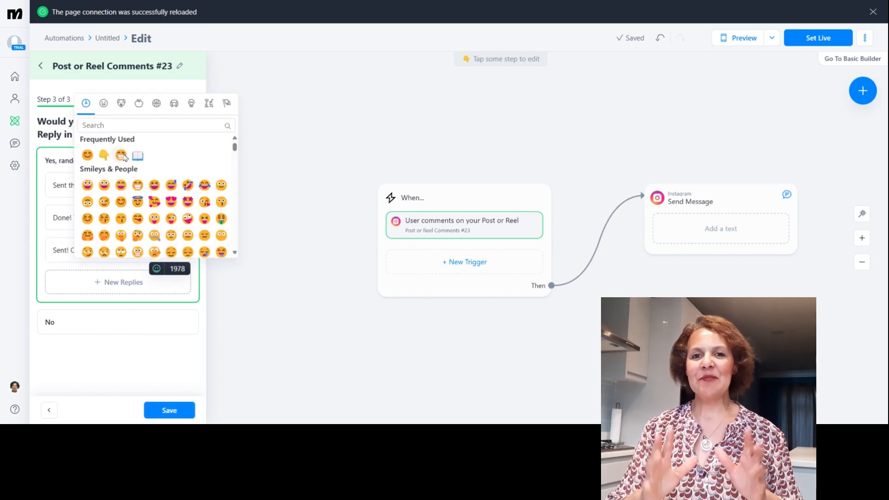
left_click(137, 156)
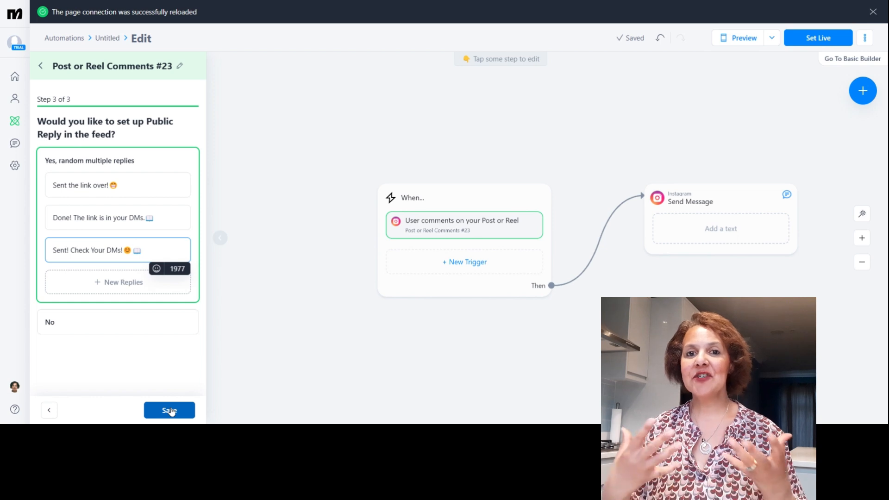
- Add a button to the Send Message step that opens a website, using the copied Google Docs sharing link
left_click(688, 236)
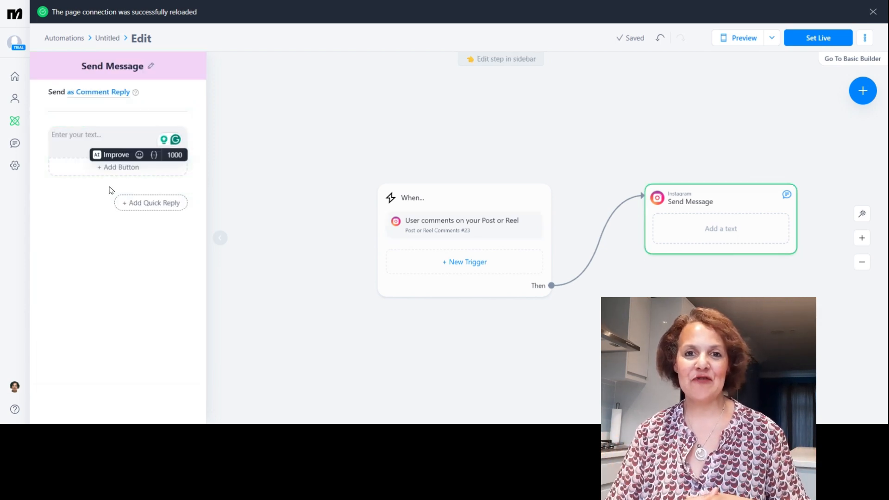
left_click(107, 168)
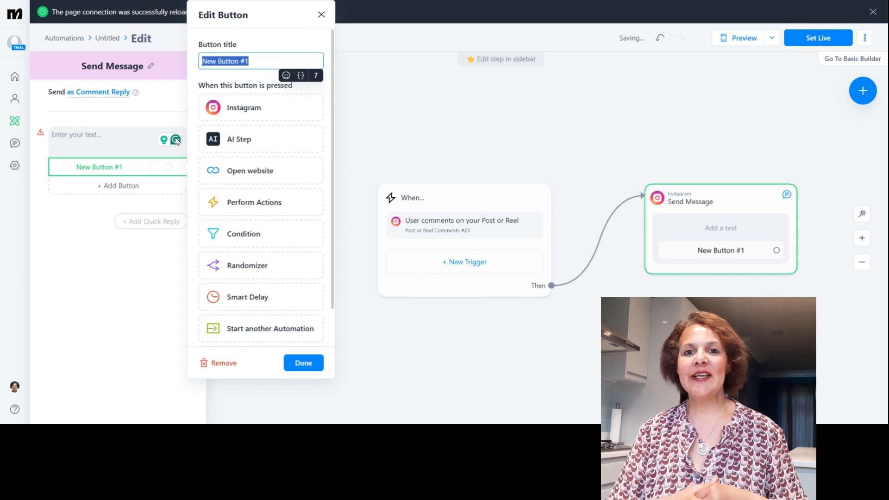
left_click(262, 171)
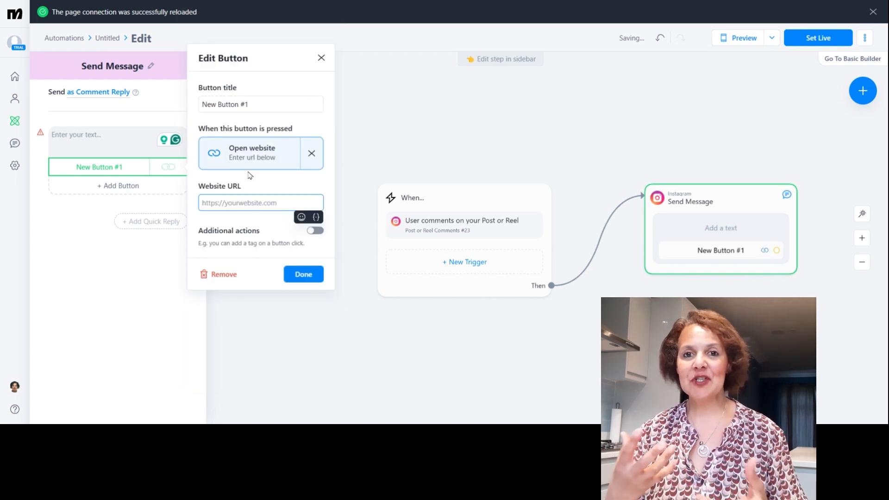
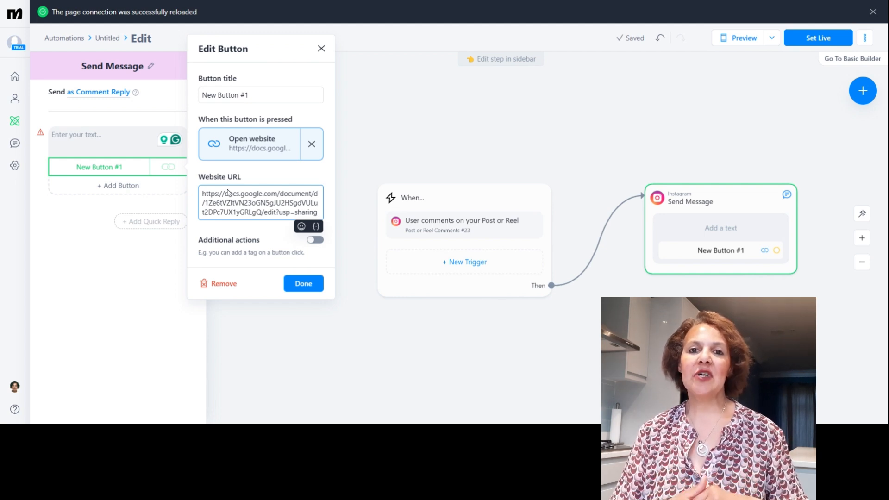
- Title the button "Super Affiliate Ebook" and set the message text to "Here's the Link to the Free Book." with a grinning emoji
triple_click(259, 95)
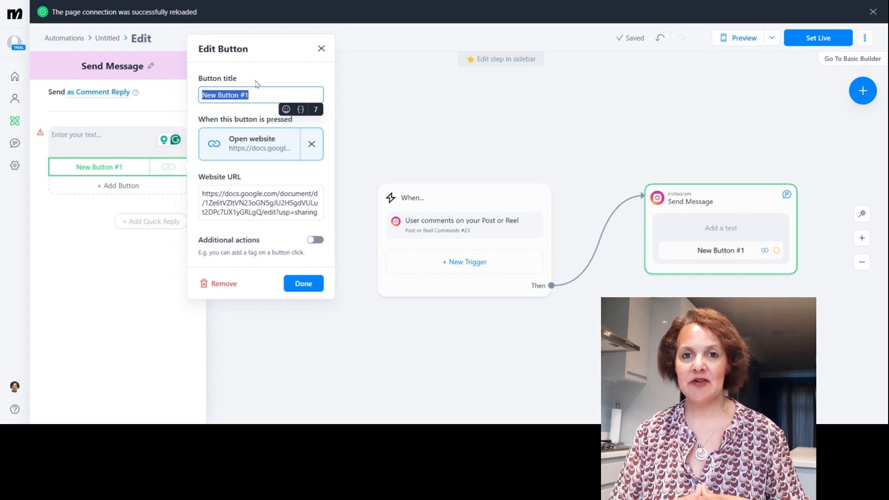
type("Sup")
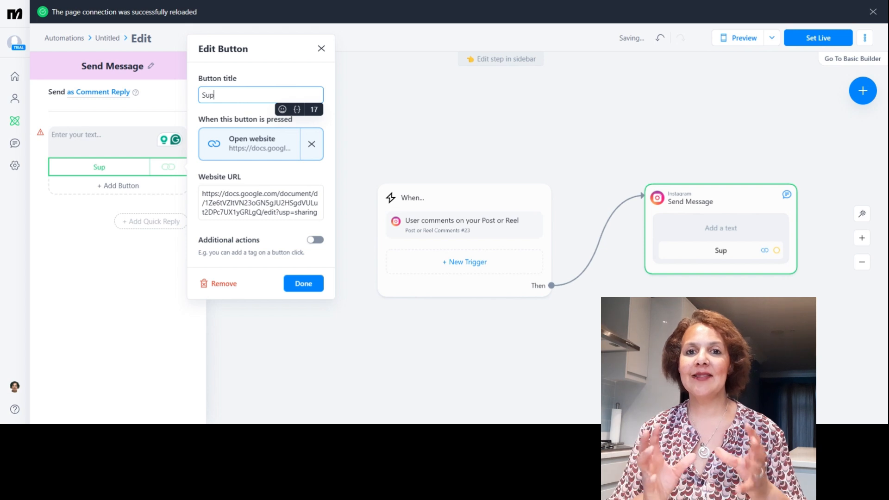
type("er Affi")
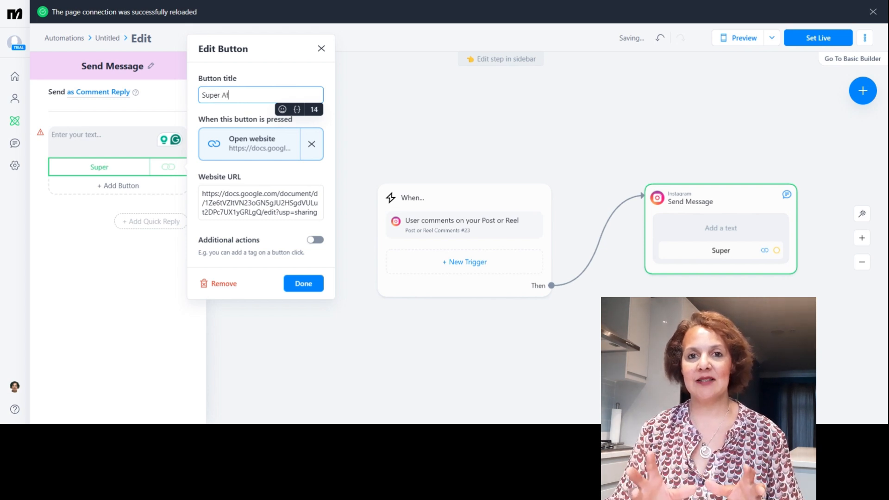
type("liate Ebook")
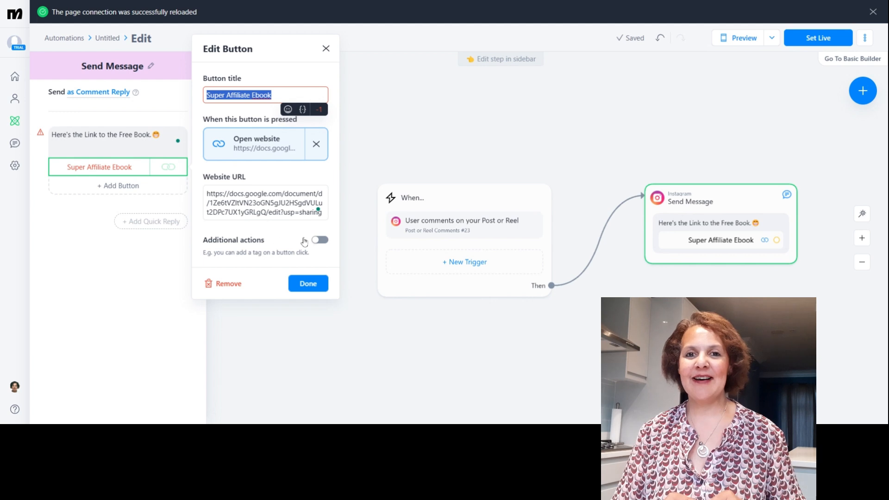
- Enable additional actions for the button and choose an Instagram message as the step following those actions
left_click(315, 244)
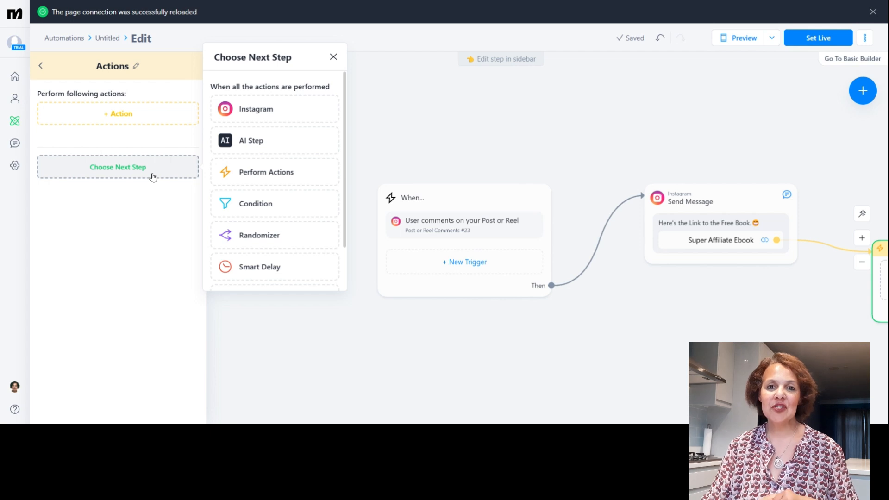
left_click(258, 108)
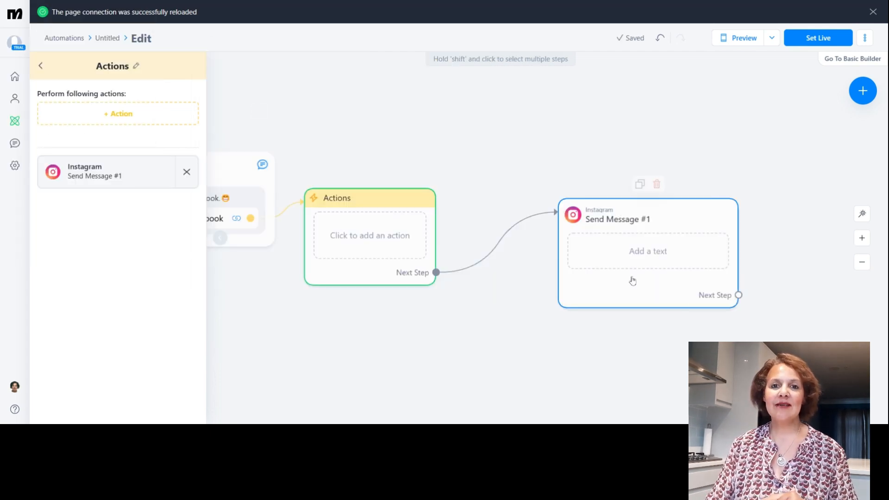
- In Send Message #1, introduce the creator's bot offering affiliate marketing and online business information, and add a user input asking "What's Your First Name?"
left_click(638, 249)
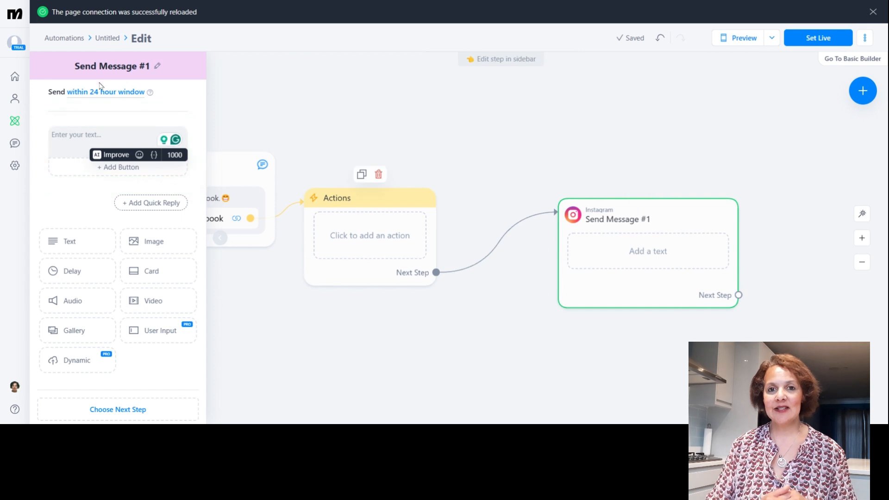
left_click(84, 142)
type("I'm Michel")
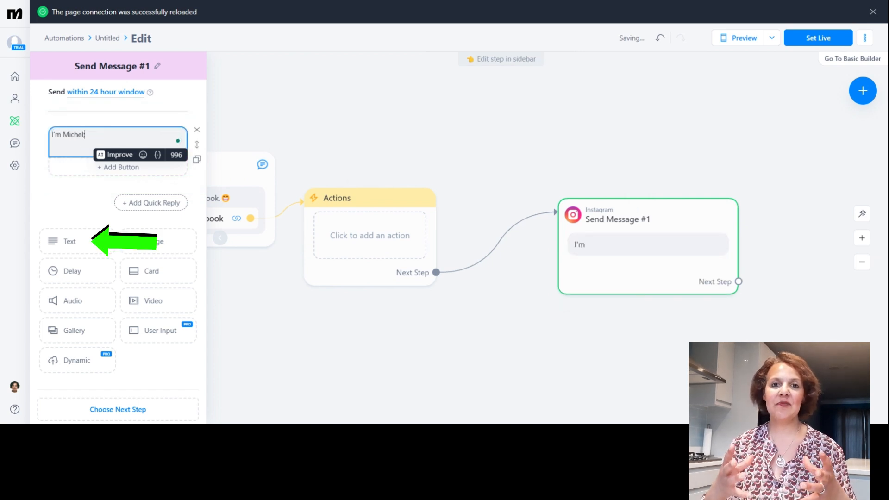
type("ke")
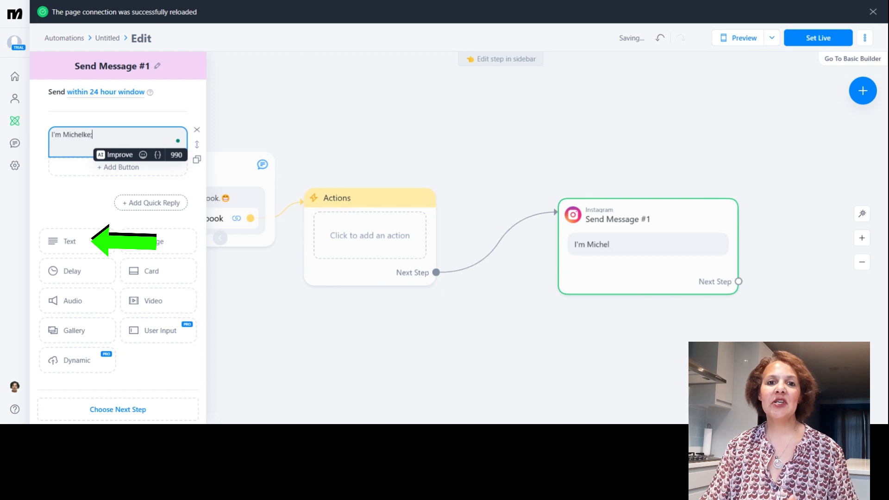
key("BackSpace")
key("BackSpace")
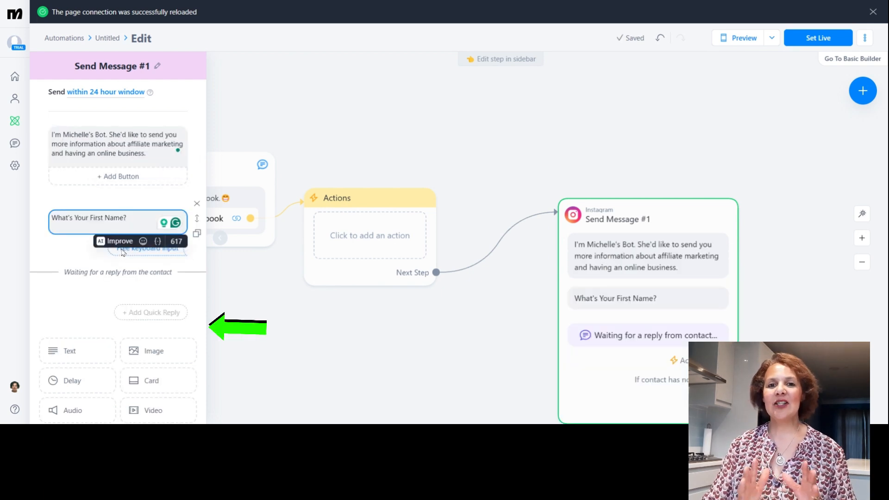
- Set the reply type of the first-name question to First name
left_click(123, 253)
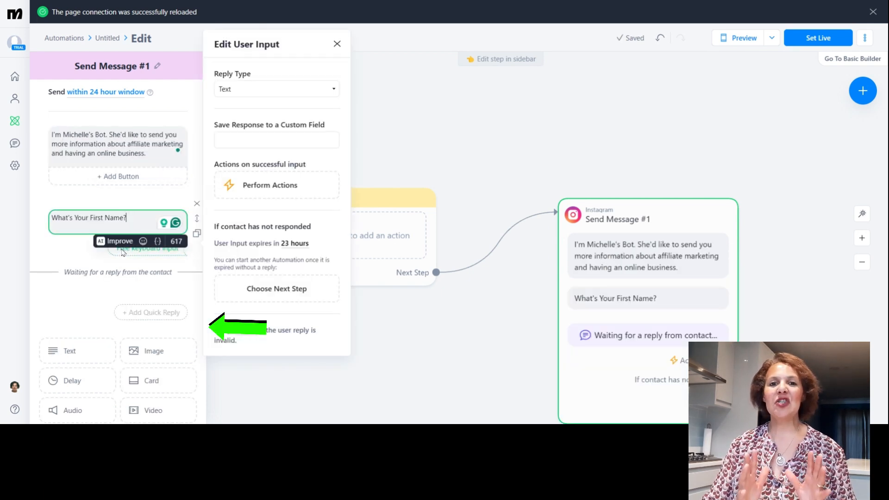
left_click(241, 89)
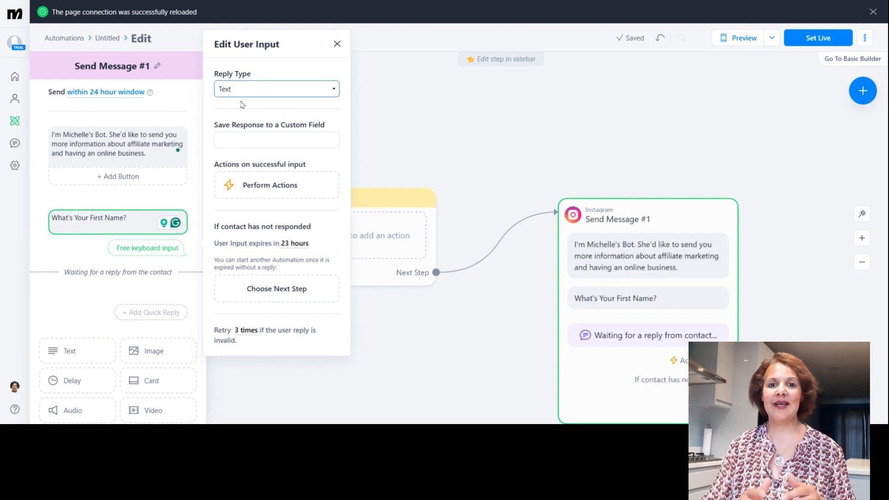
left_click(240, 139)
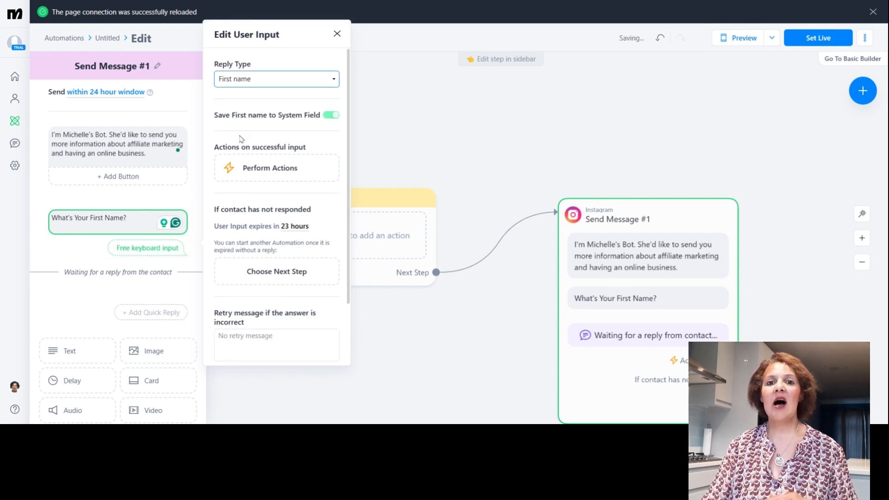
- Attach a Perform Actions step to a successful reply to the first-name question
left_click(245, 168)
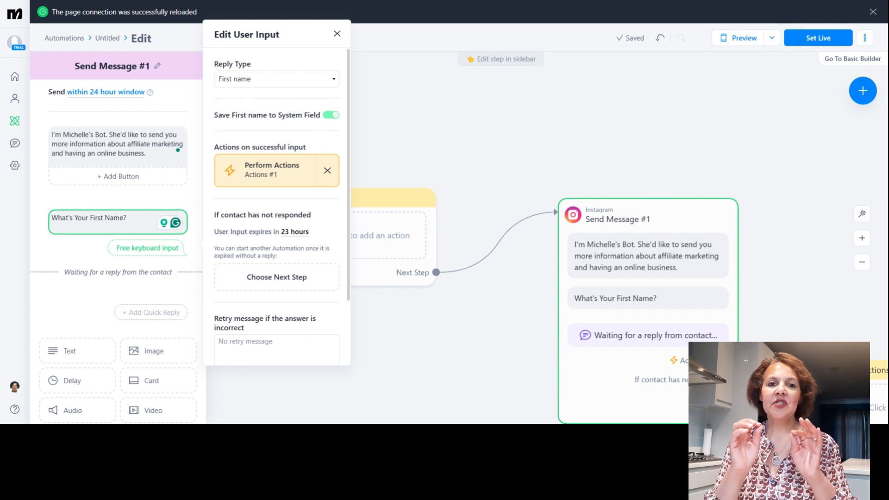
scroll(814, 236, "down", 3)
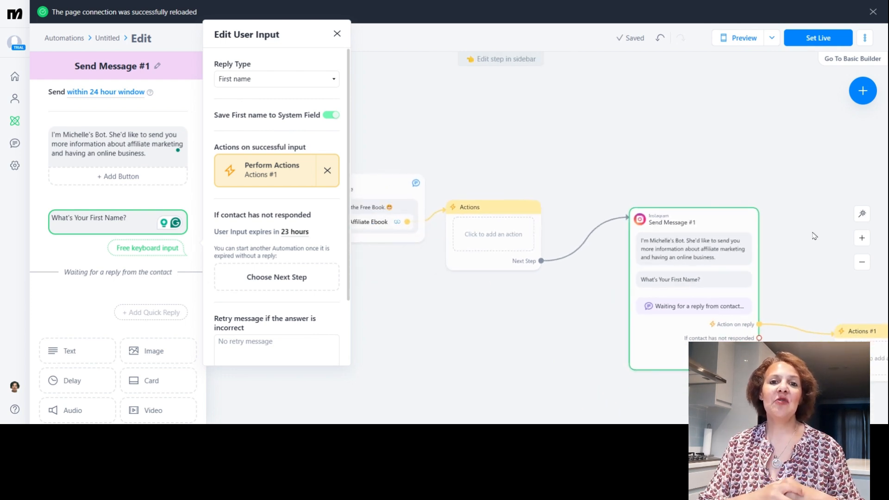
left_click_drag(815, 236, 550, 172)
scroll(550, 172, "up", 2)
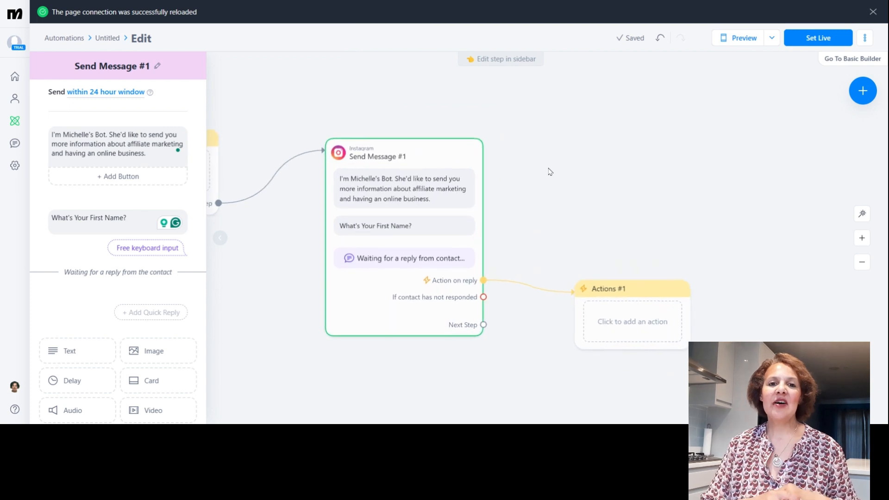
mouse_move(661, 348)
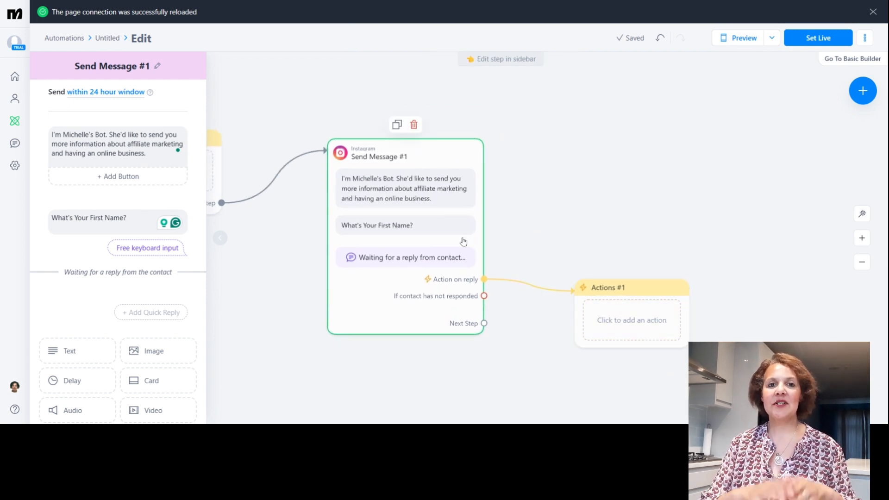
- Set an Instagram message for contacts who have not responded, reading "pssst.... are you still there? Please reply to my message."
left_click(130, 252)
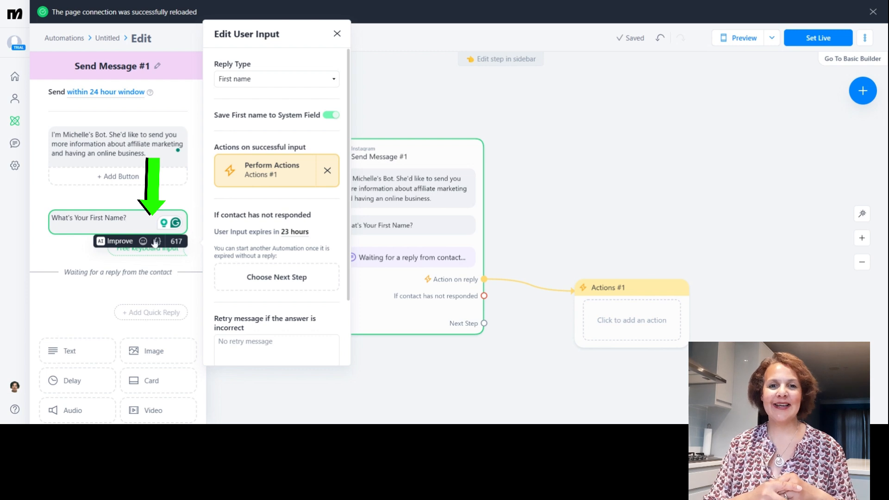
left_click(250, 274)
- Add a text block to Send Message #1 reading "Thanks" followed by the First Name system field and an exclamation mark
left_click(84, 347)
left_click(73, 309)
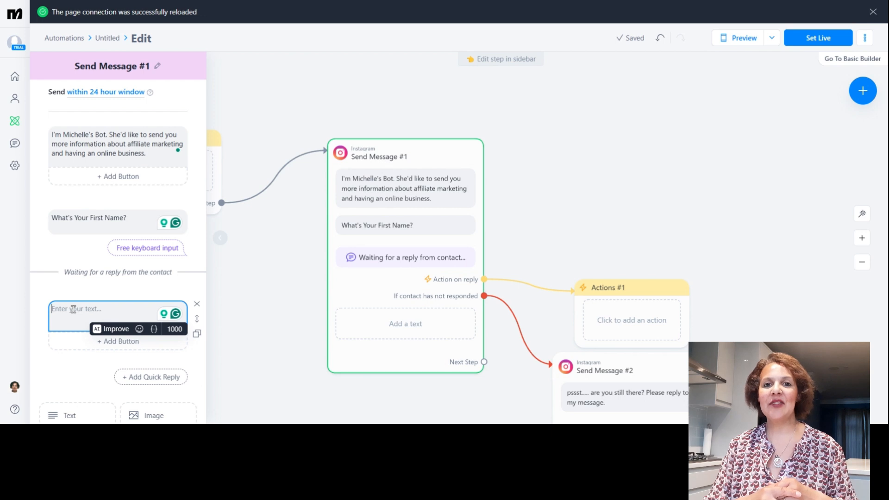
type("Thanks")
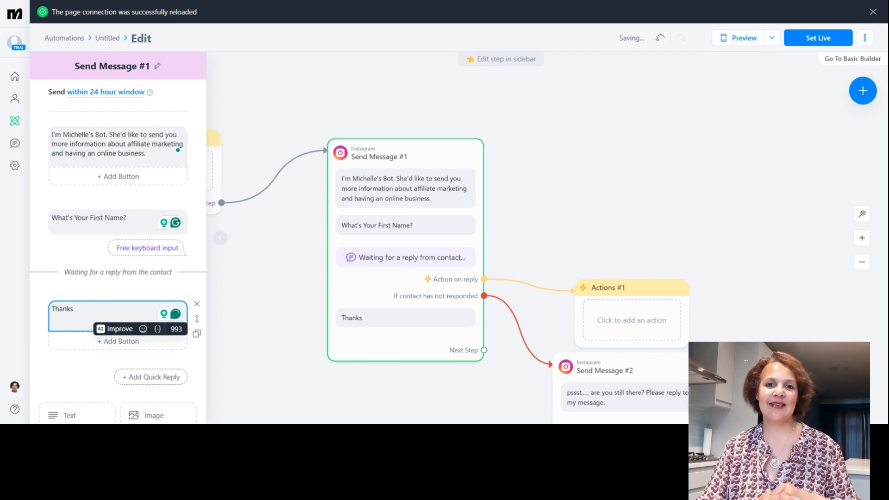
left_click(157, 329)
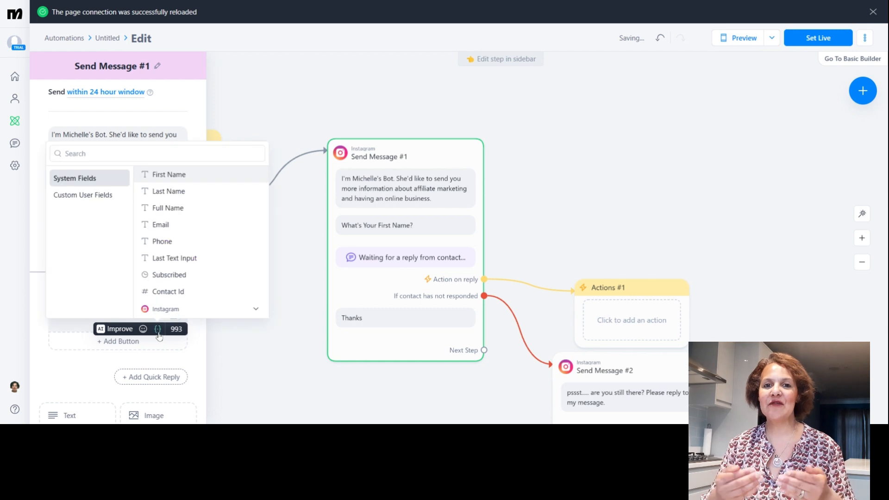
left_click(162, 175)
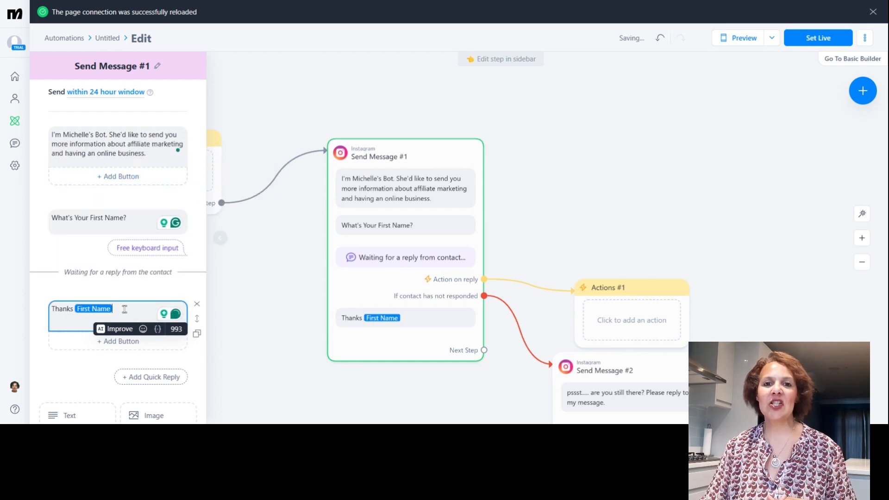
type("!")
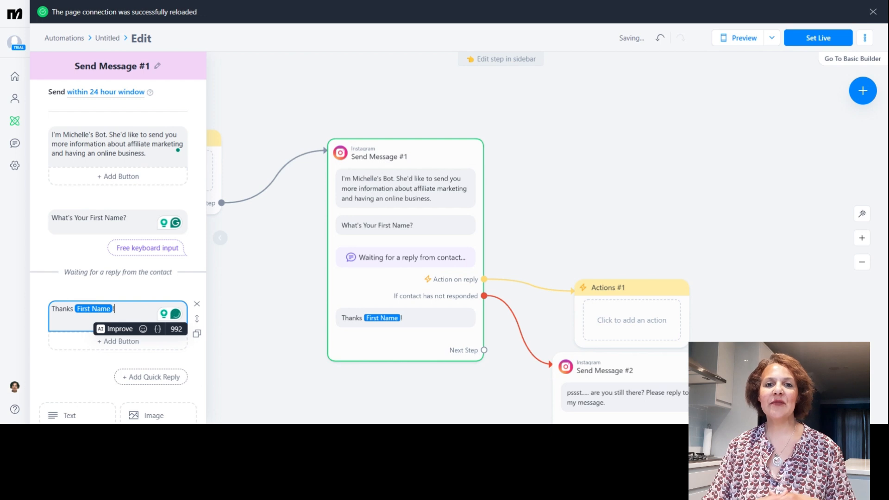
- Insert a raising hands emoji into the thank-you text and ask the contact to confirm their email address for more online business tips
left_click(143, 329)
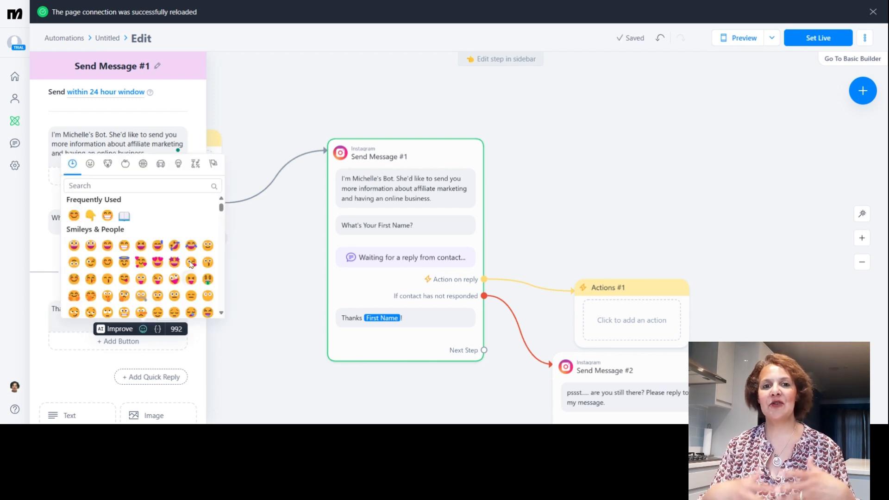
left_click(131, 191)
type("hand")
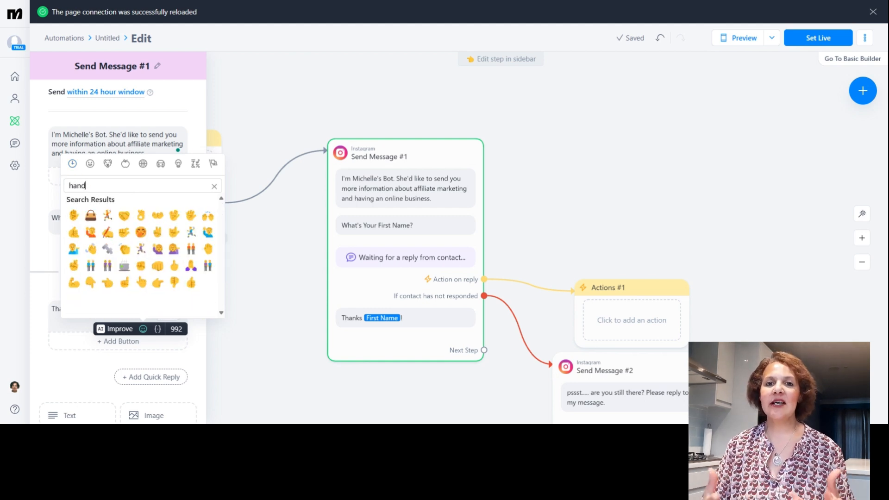
left_click(208, 218)
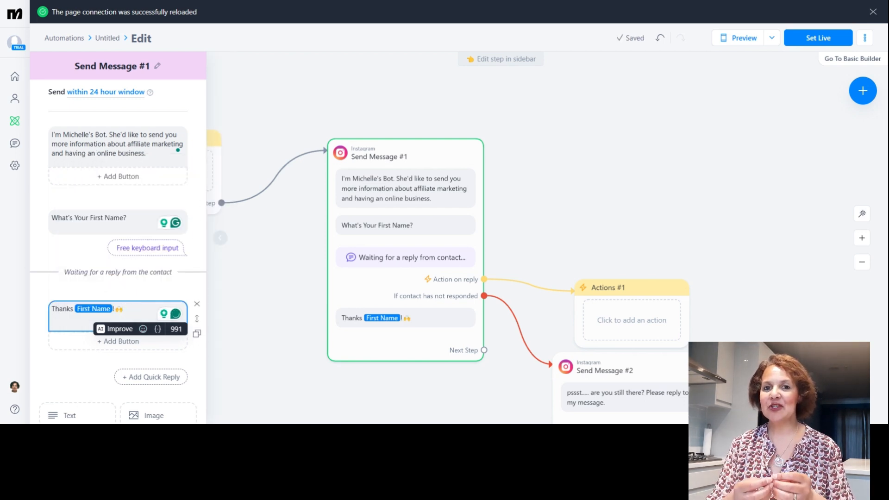
type("Please confirm")
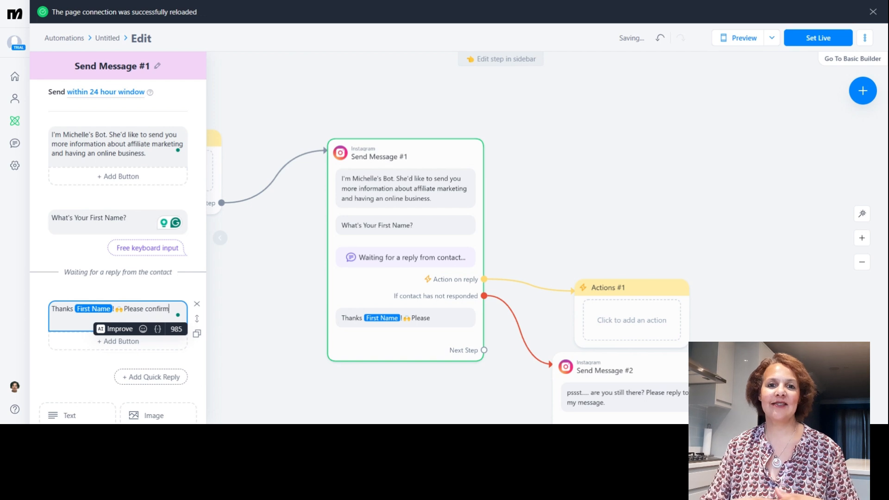
type(" yo")
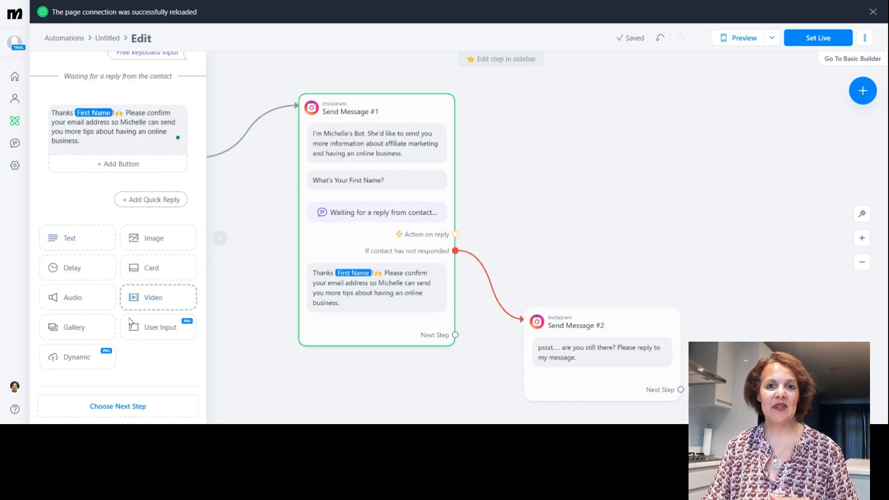
- Add a user input to Send Message #1 asking "What's Your Email address?" with a pointing-down hand emoji
left_click(143, 329)
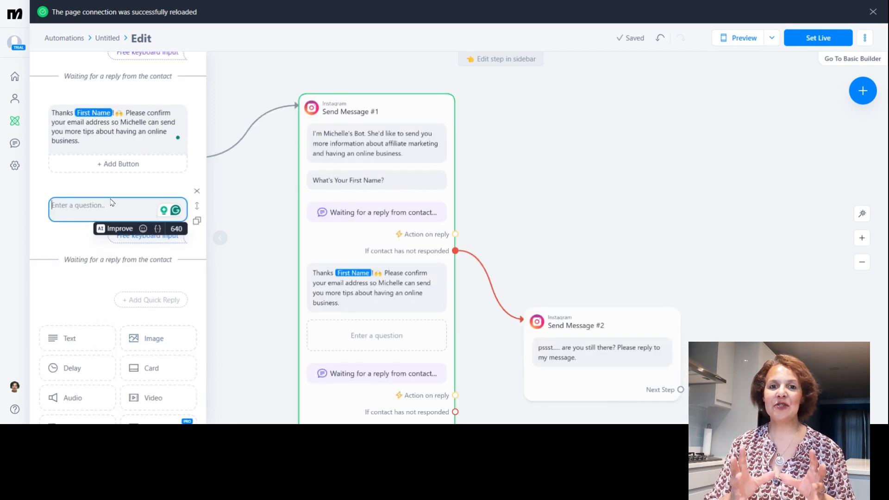
type("What")
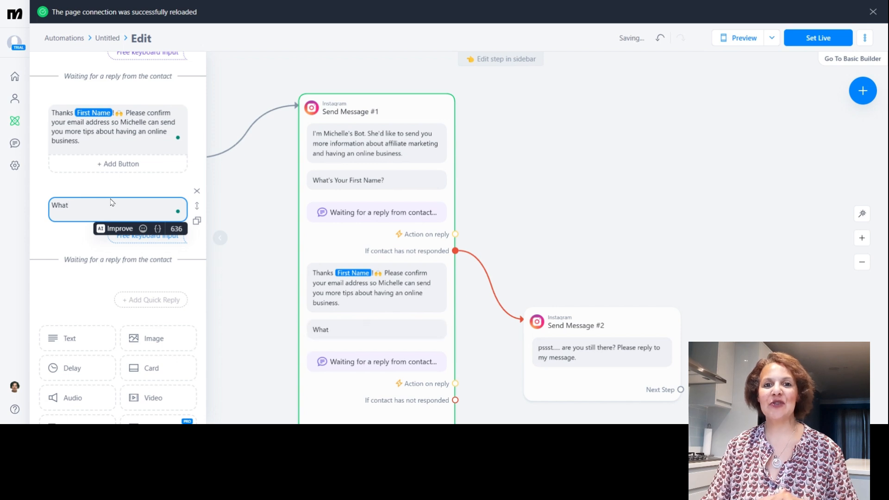
type("'s Your")
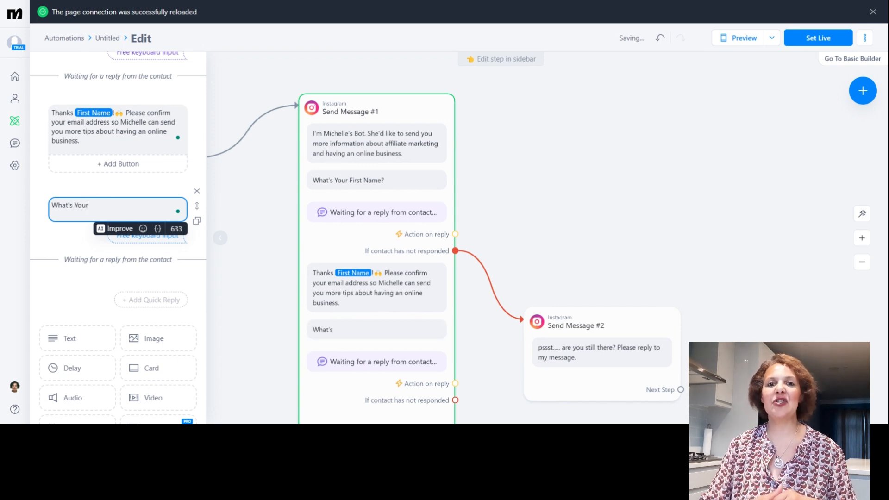
type(" Email addre")
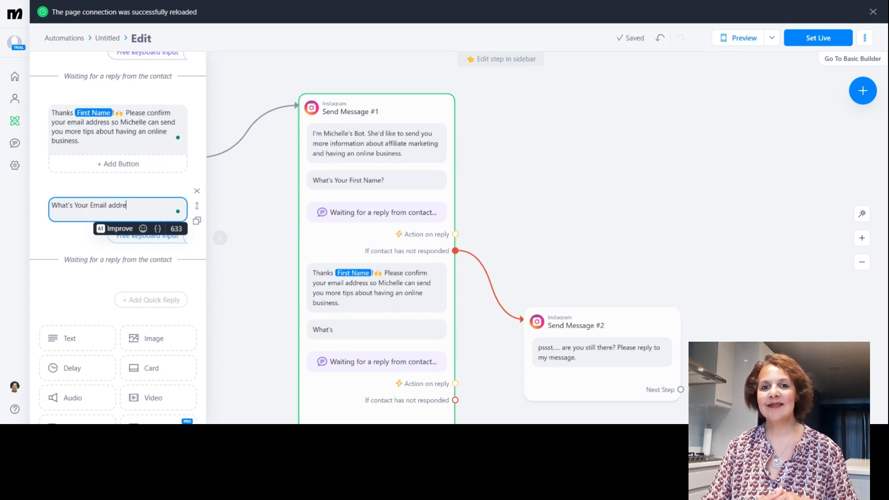
type("ss?")
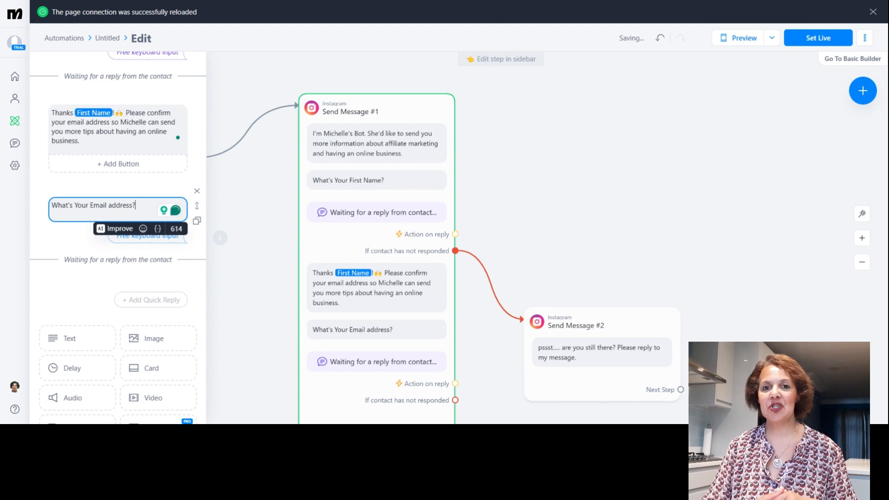
left_click(143, 228)
left_click(91, 301)
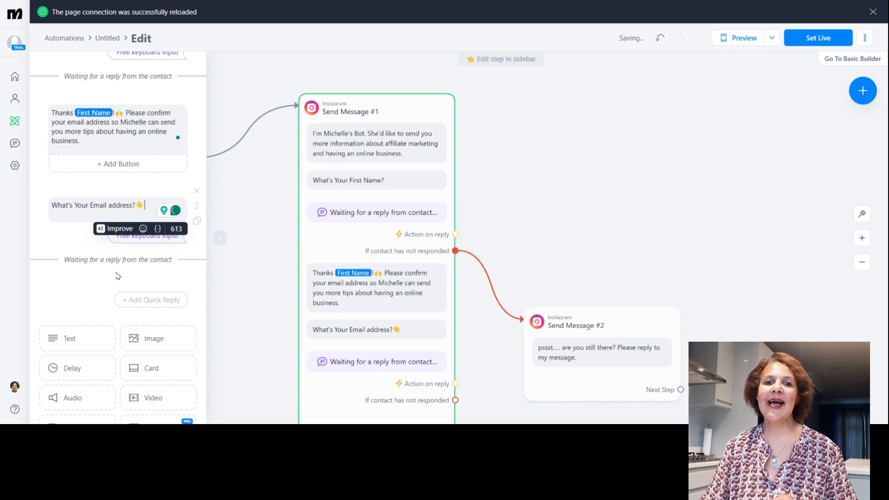
- Set the email question's reply type to Email, turn off saving to the system field, and save responses to IG DM Chat Response
left_click(133, 242)
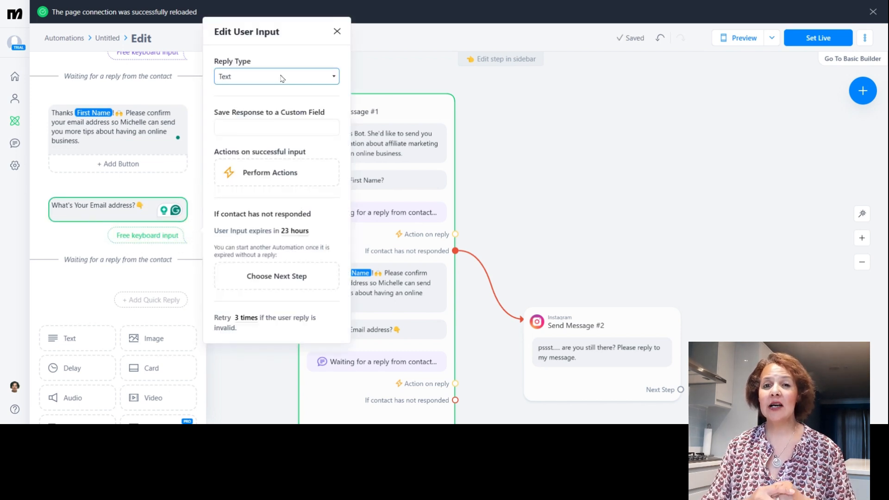
left_click(252, 142)
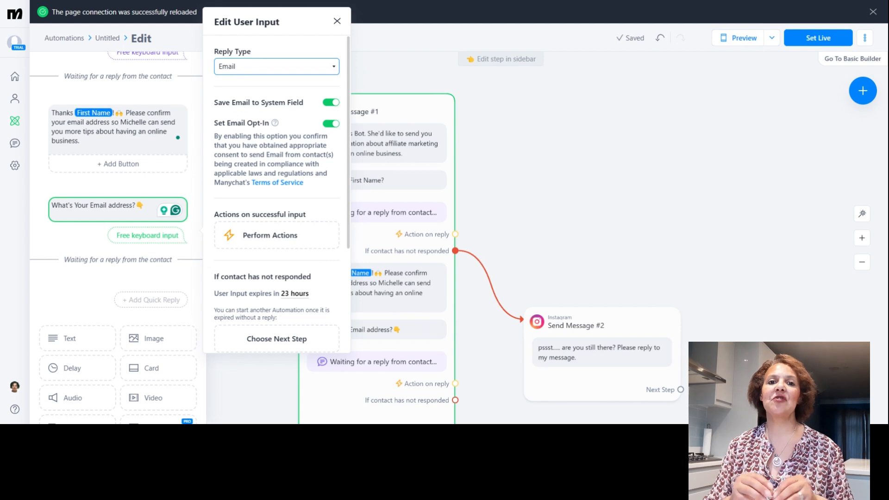
left_click(331, 102)
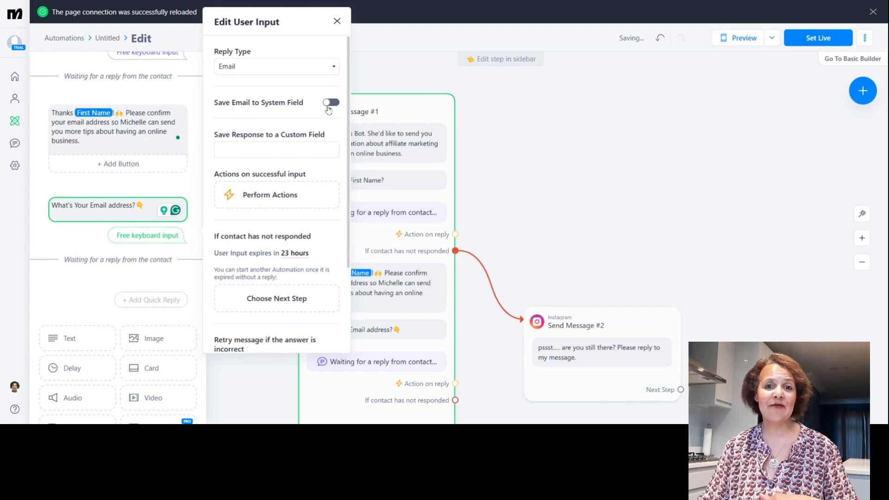
left_click(282, 149)
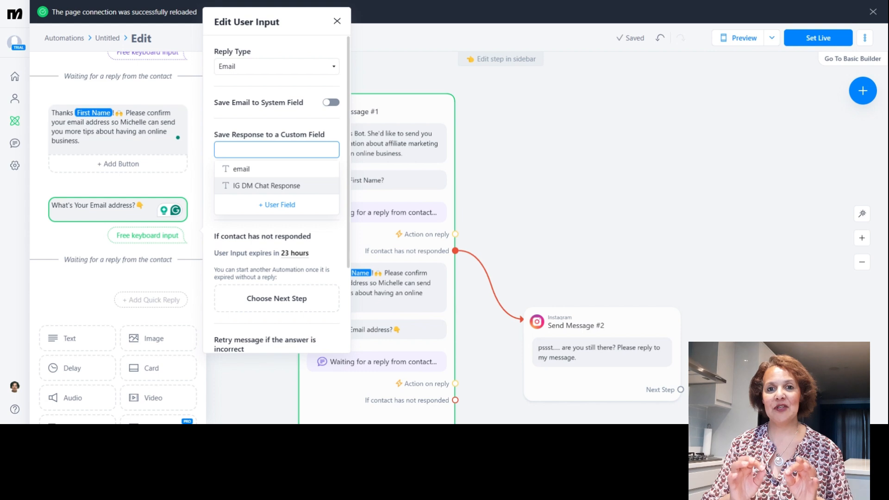
left_click(281, 186)
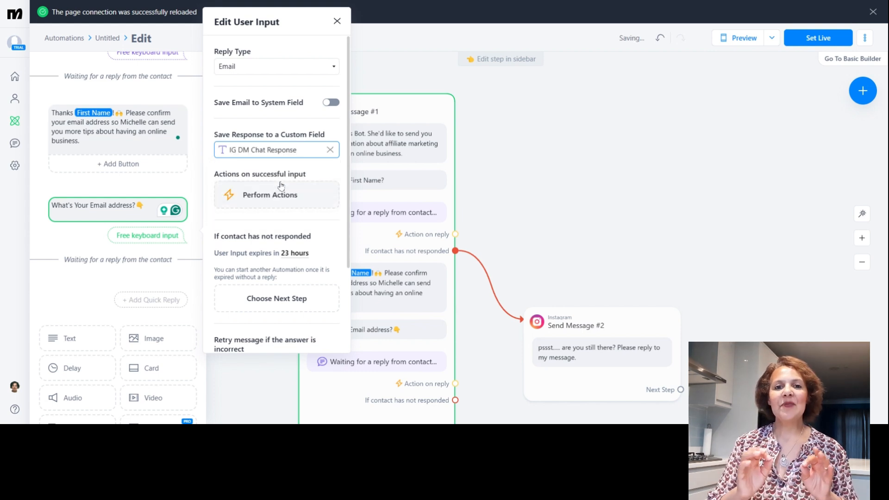
- Attach a Perform Actions step to a successful reply to the email question
left_click(272, 198)
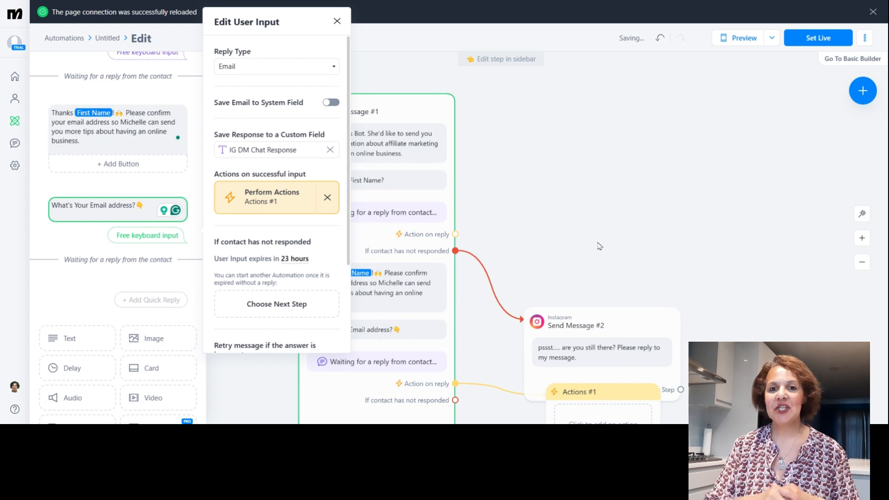
left_click_drag(886, 209, 778, 34)
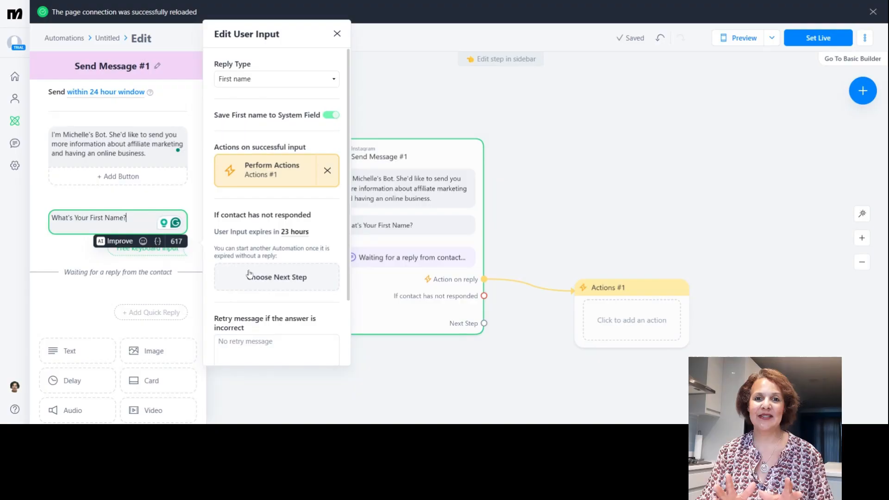
- Attach an Instagram message step for contacts who have not responded to the first name question and place it below Actions #1
left_click(250, 274)
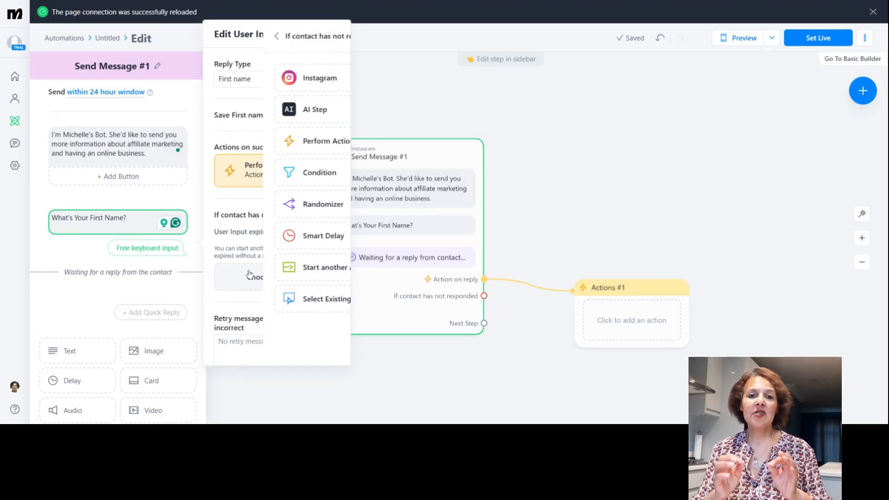
left_click(263, 84)
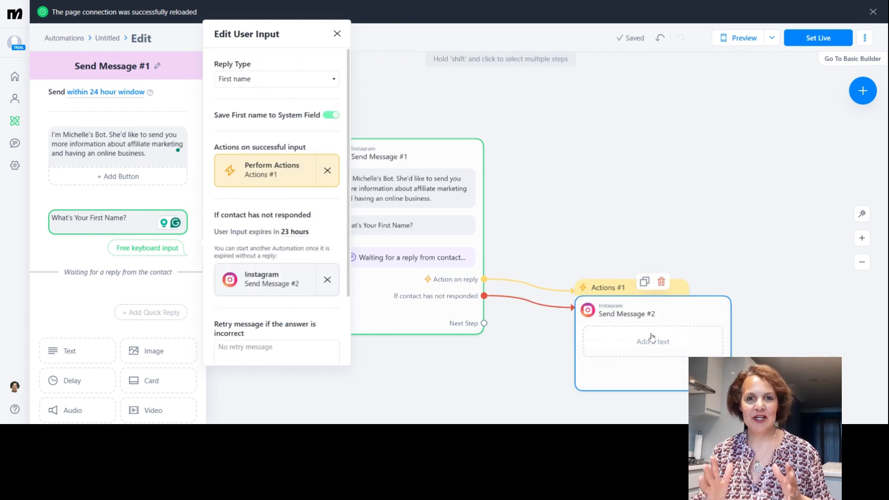
left_click_drag(663, 306, 641, 358)
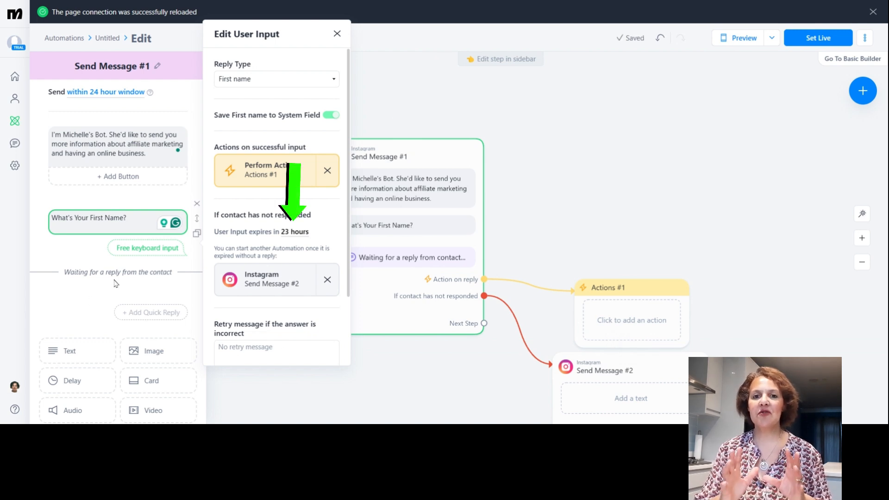
- Write the Send Message #2 text as "pssst.... are you still there? Please reply to my message."
left_click(645, 396)
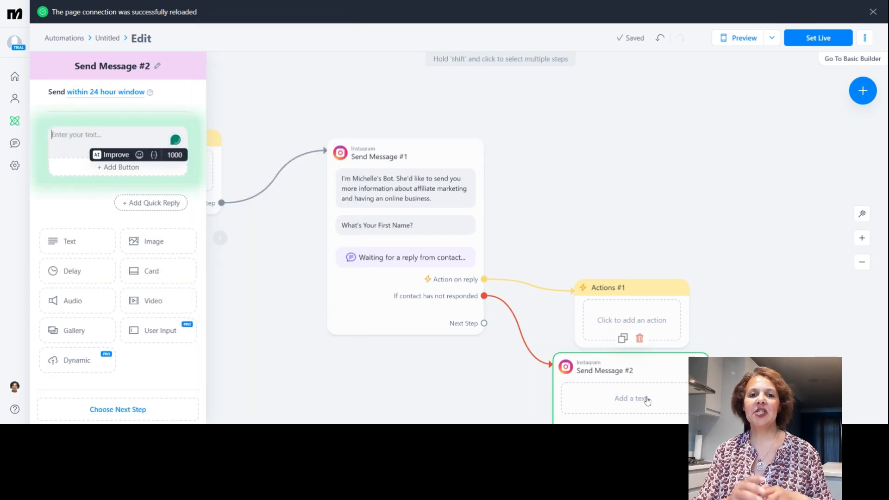
type("peas")
key("BackSpace")
key("BackSpace")
key("BackSpace")
type("ssst")
type("....")
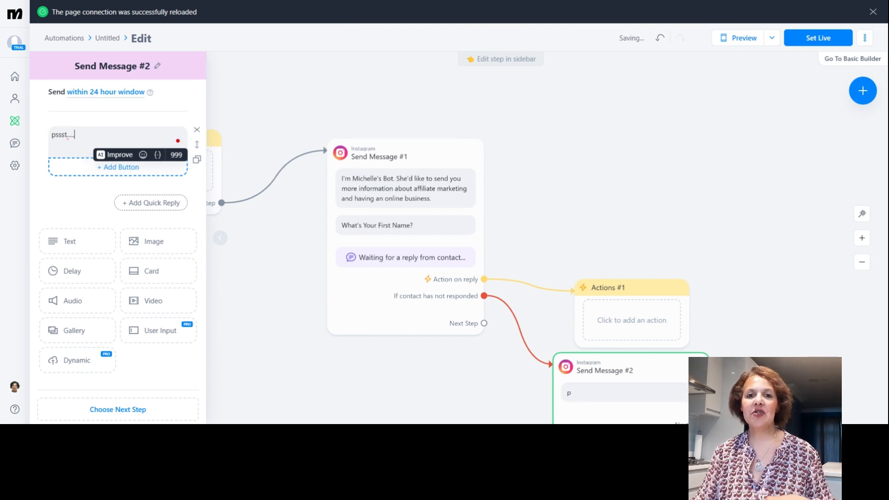
type(" are you st")
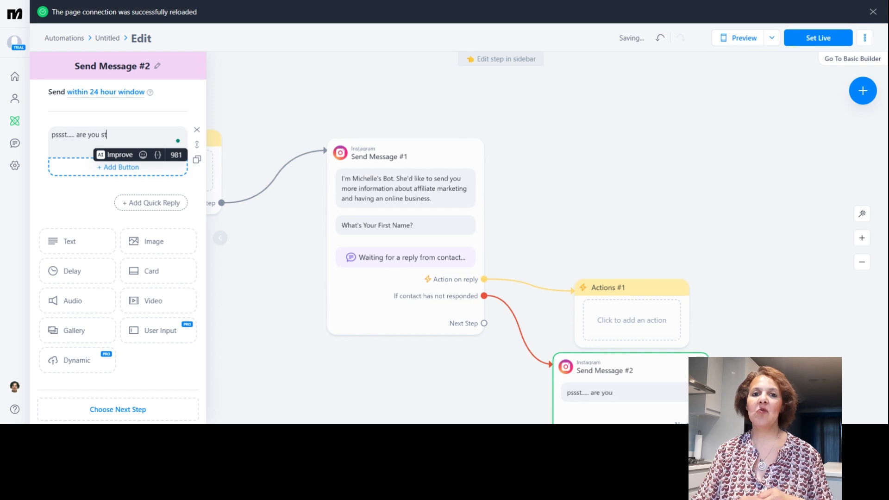
type("ill there? ")
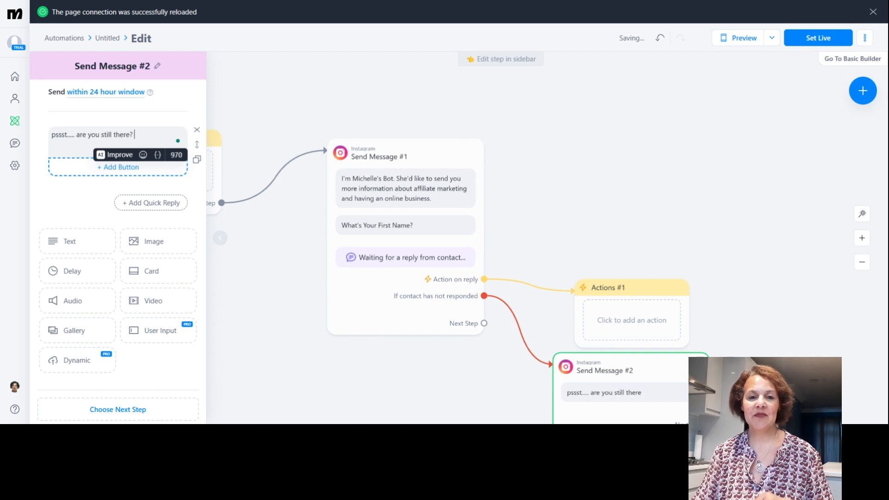
type("Please reply to my mes")
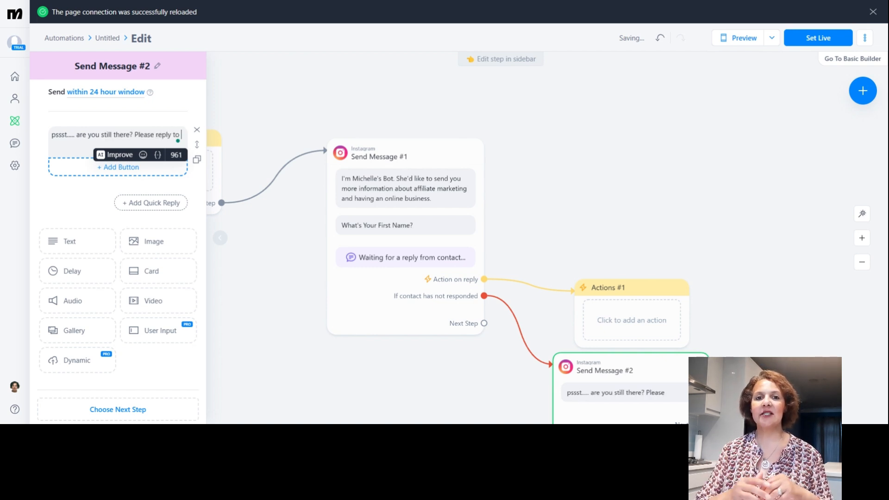
type("sage.")
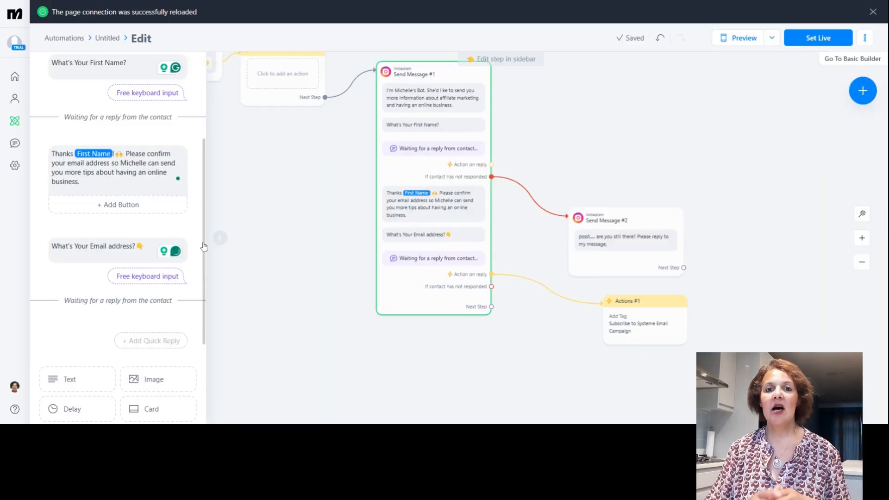
- Add text after the email question saying "Great! You'll receive an email soon." with a reminder to add the sender to contacts and check the junk mail/spam folder
scroll(200, 325, "down", 3)
scroll(200, 333, "down", 1)
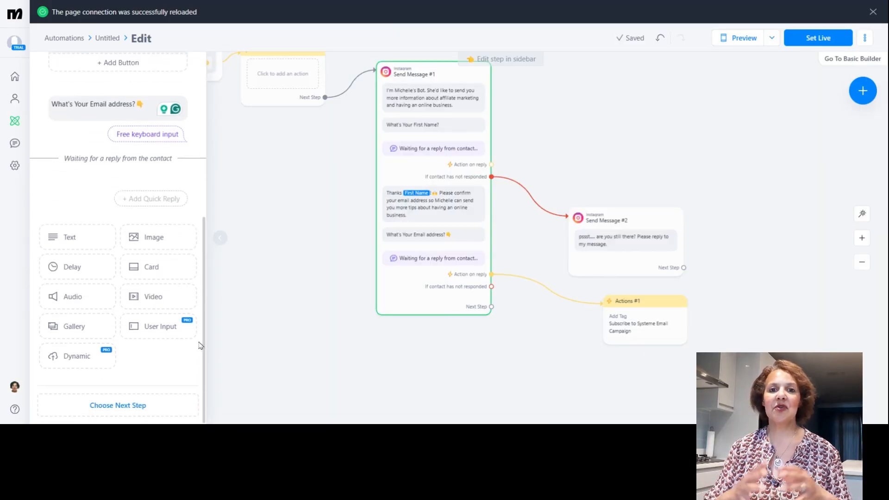
left_click(93, 241)
type("Great! You'll receive an email soon. Remember to add Michelle")
type("to your contac")
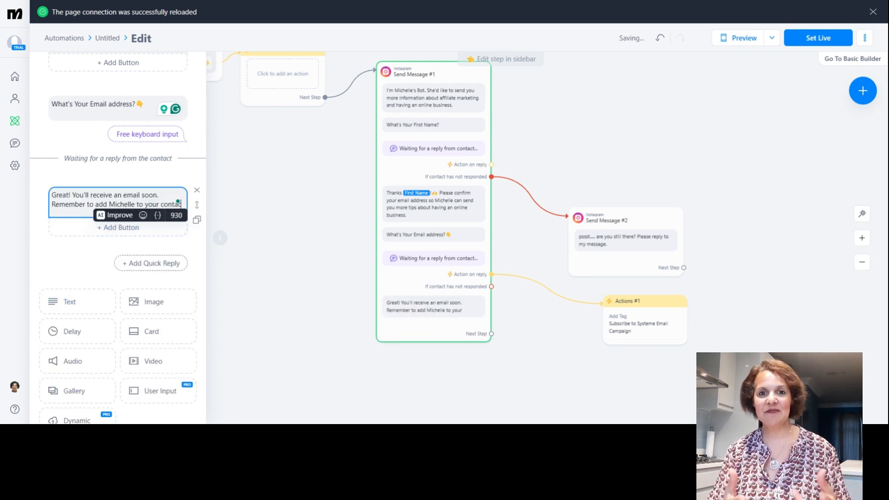
type("ts and check your junk mail/")
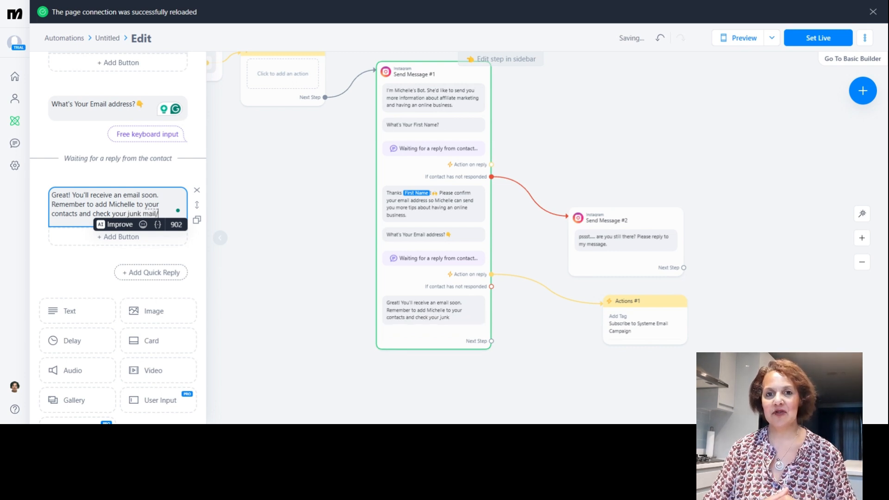
type("spam folder.")
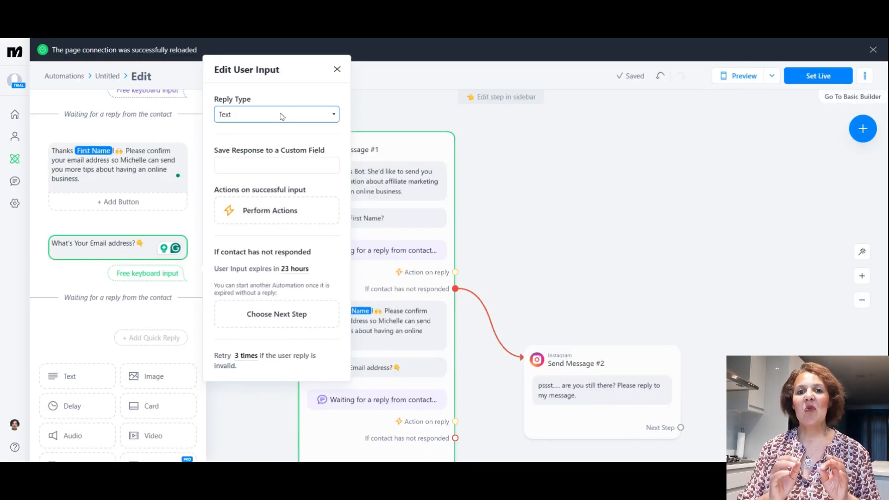
- Make the email question accept Email replies, disable saving to the system field, and store the response in the IG DM Chat Response custom field
left_click(282, 116)
left_click(252, 181)
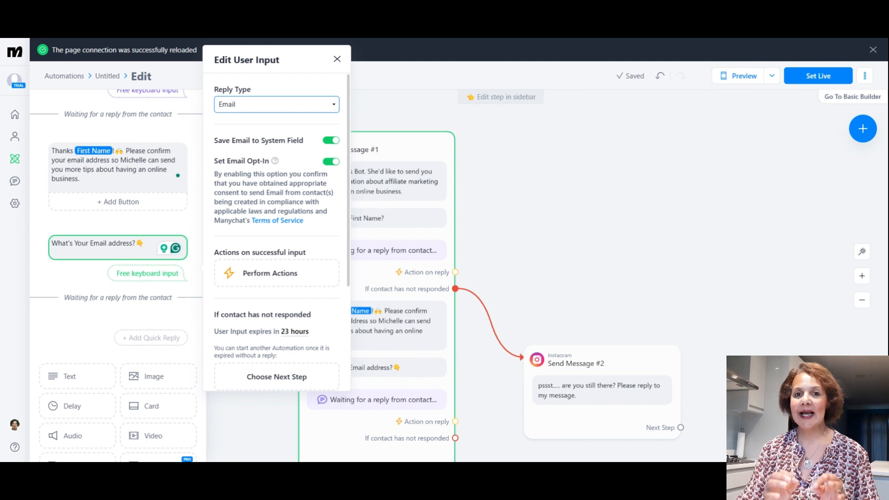
left_click(329, 141)
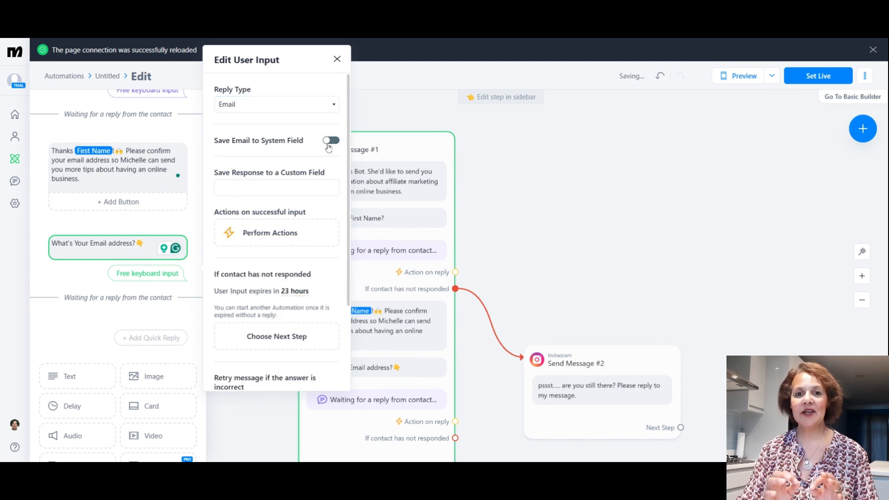
left_click(285, 193)
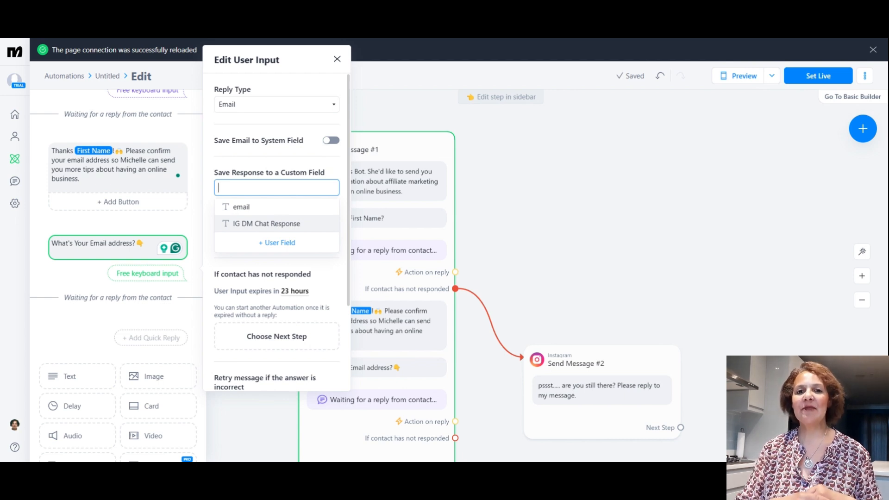
left_click(278, 224)
- Attach a Perform Actions step to the email reply that adds the tag "Subscribe to Systeme Email Campaign"
left_click(272, 235)
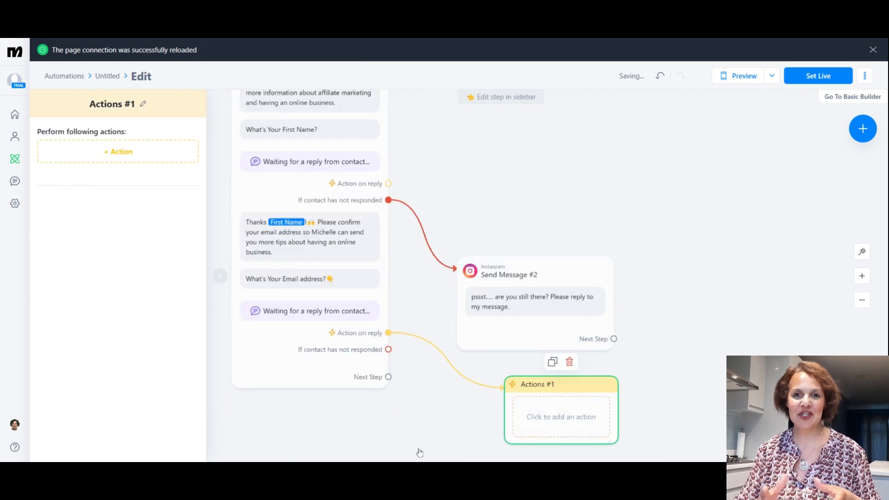
left_click(101, 159)
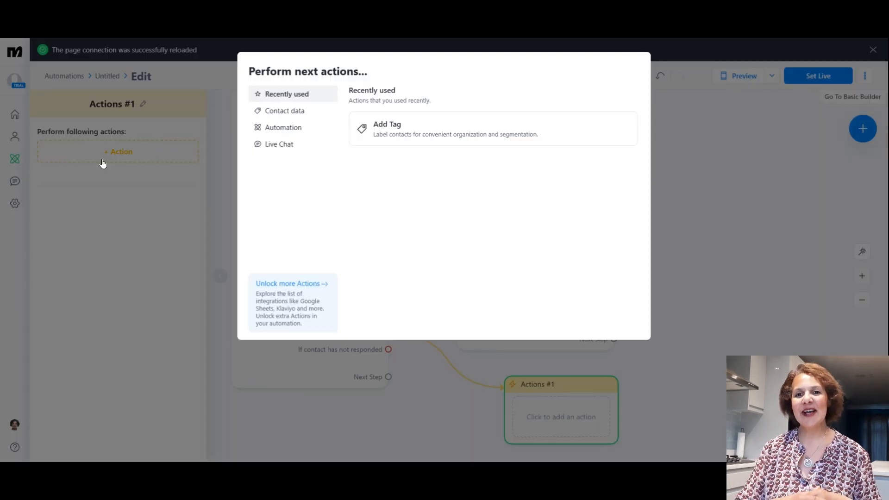
left_click(414, 139)
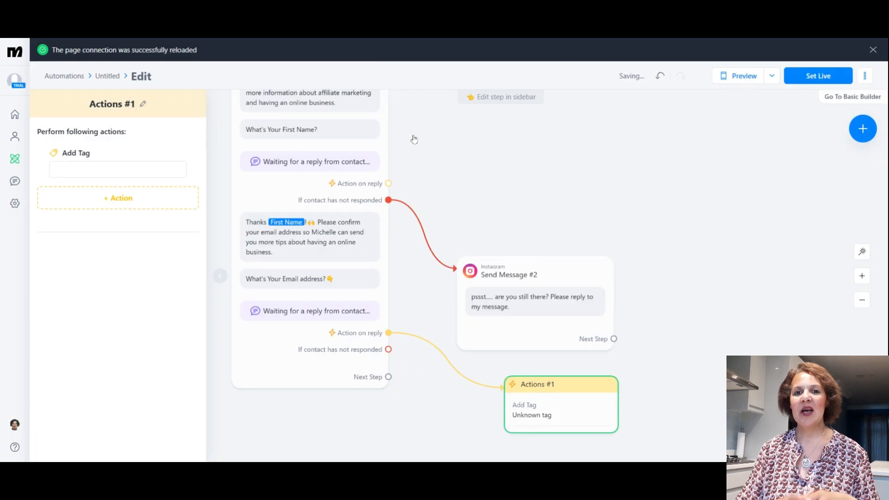
left_click(102, 174)
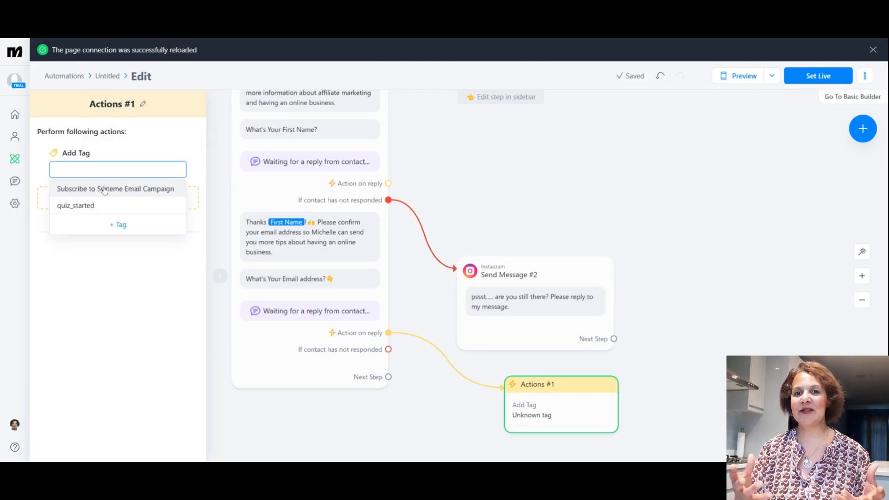
left_click(104, 189)
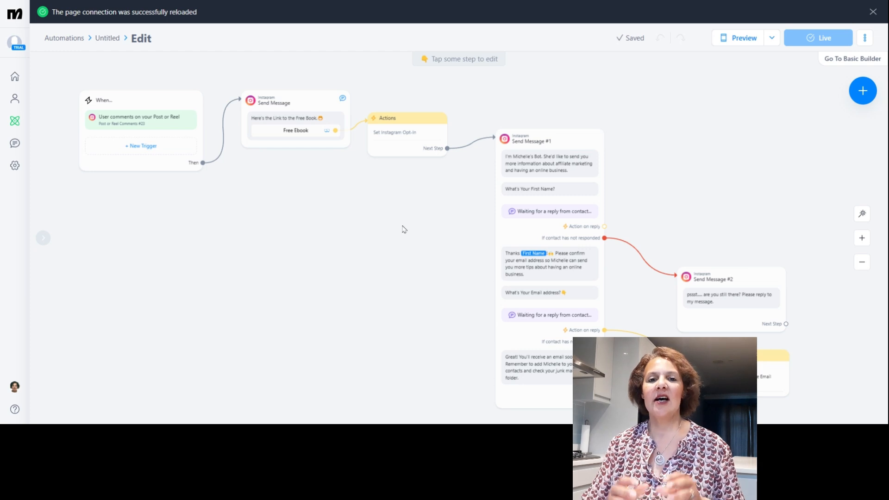
- Review the Set Instagram Opt-In action in the Actions step before Send Message #1
mouse_move(398, 143)
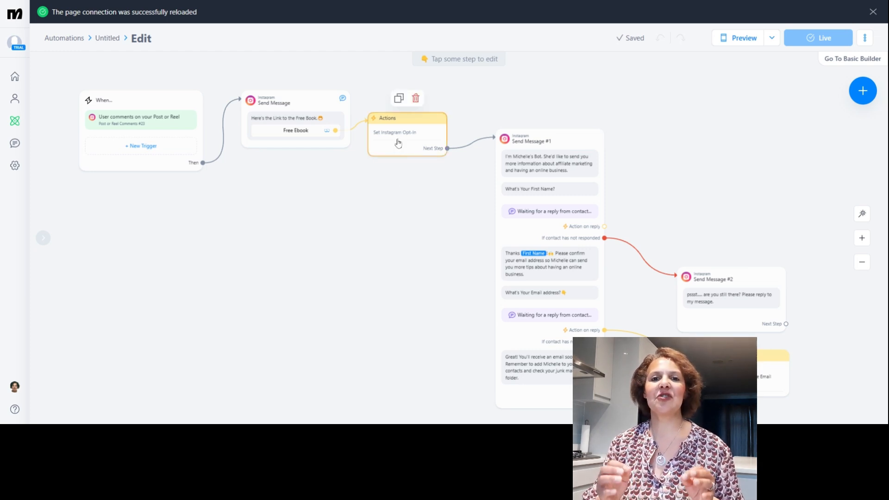
left_click(398, 143)
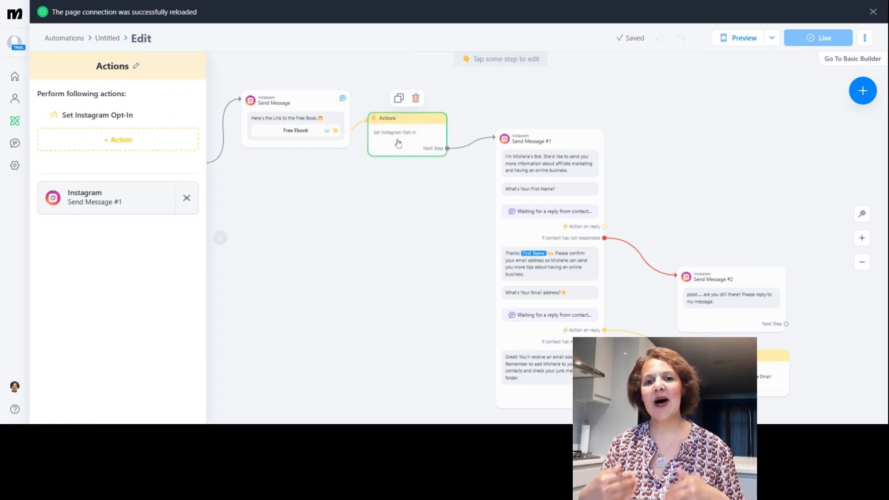
mouse_move(109, 119)
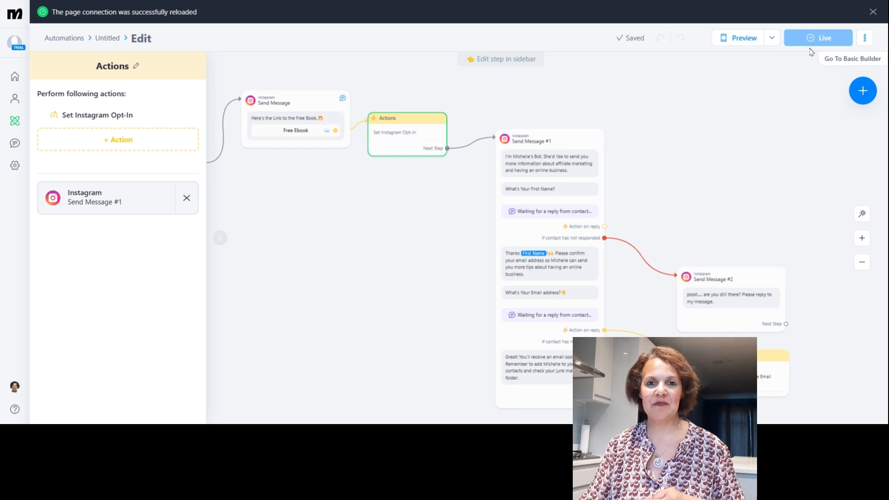
left_click(304, 69)
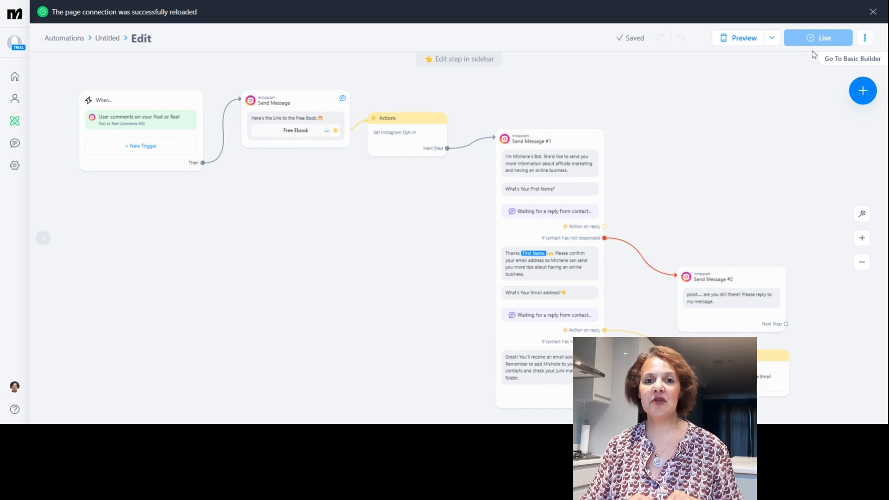
- Preview the automation and open the Free Ebook link to check the linked document
left_click(744, 38)
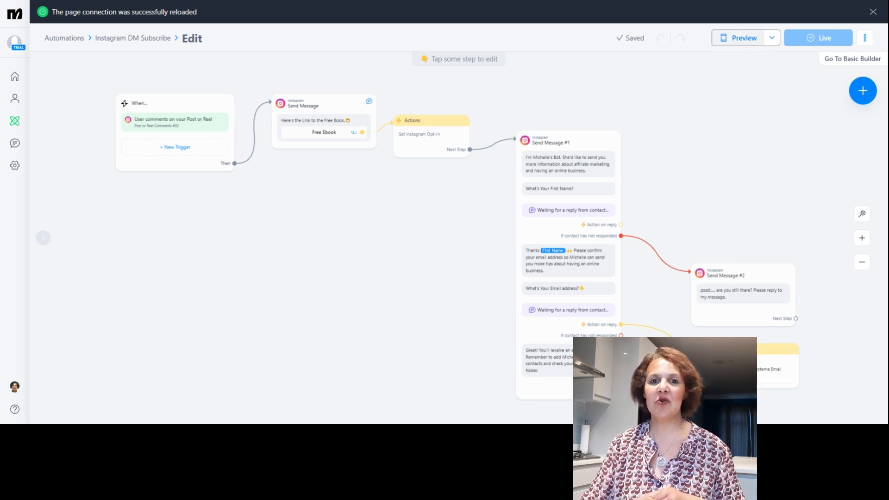
left_click(744, 40)
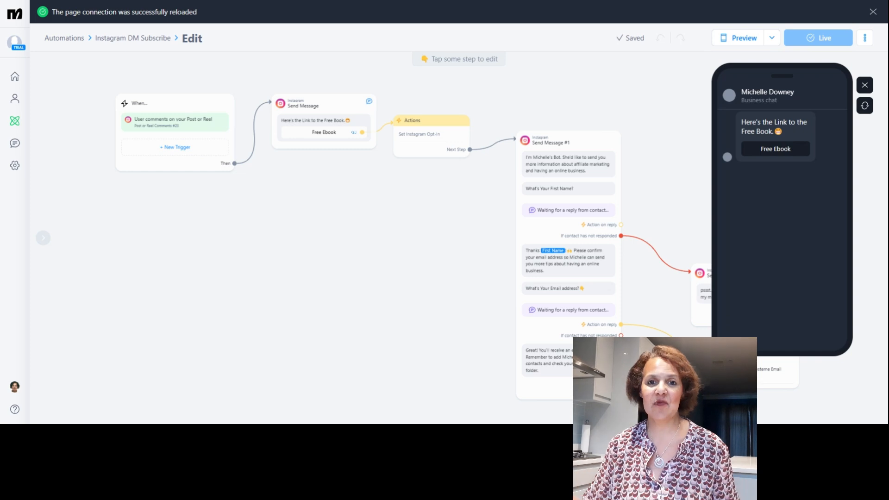
left_click(776, 150)
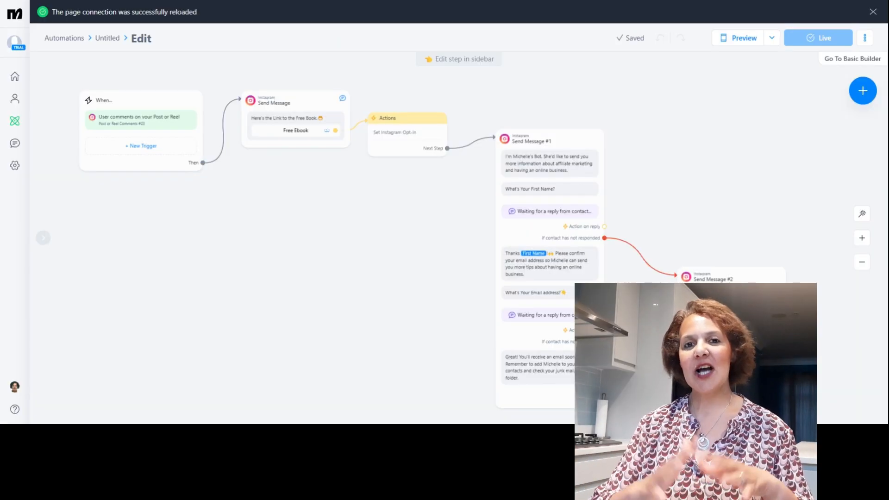
left_click_drag(888, 138, 888, 113)
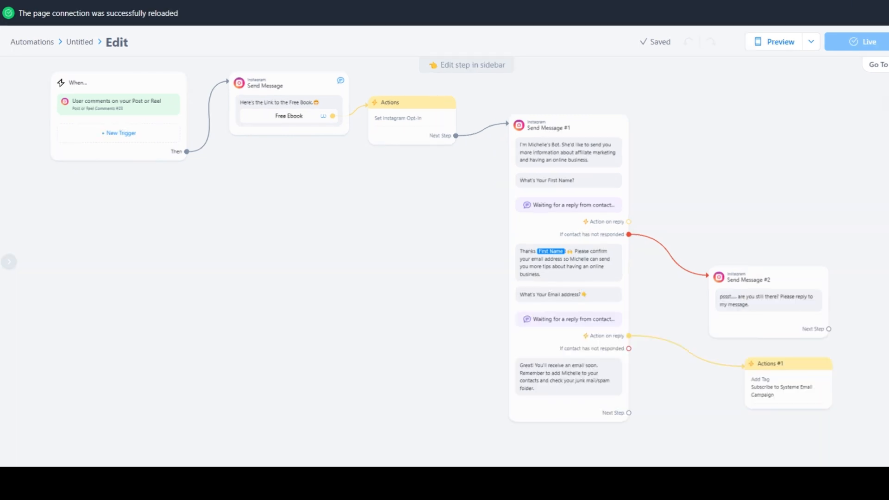
- Open the Untitled automation from the automations list and rename it Instagram DM Subscribe
left_click(466, 432)
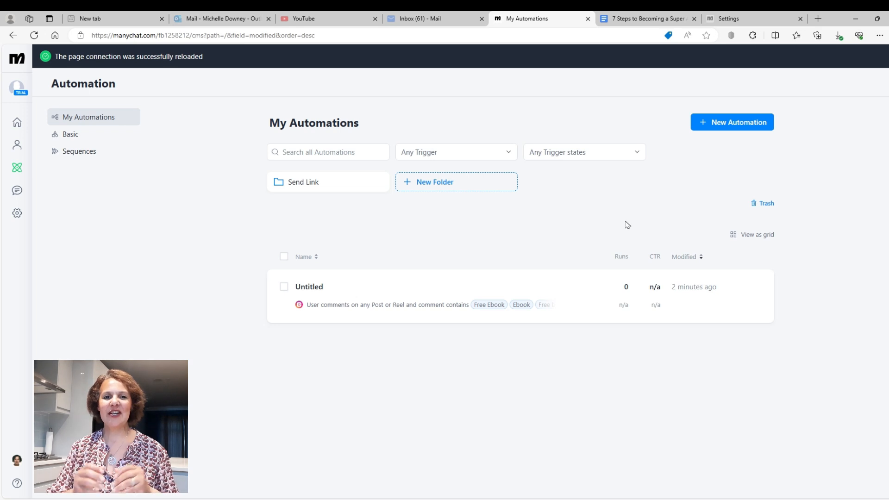
left_click(312, 289)
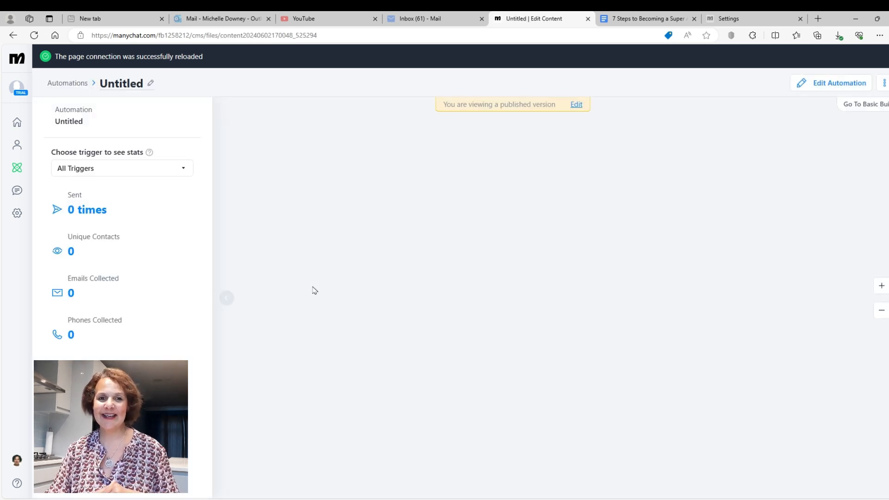
left_click(151, 85)
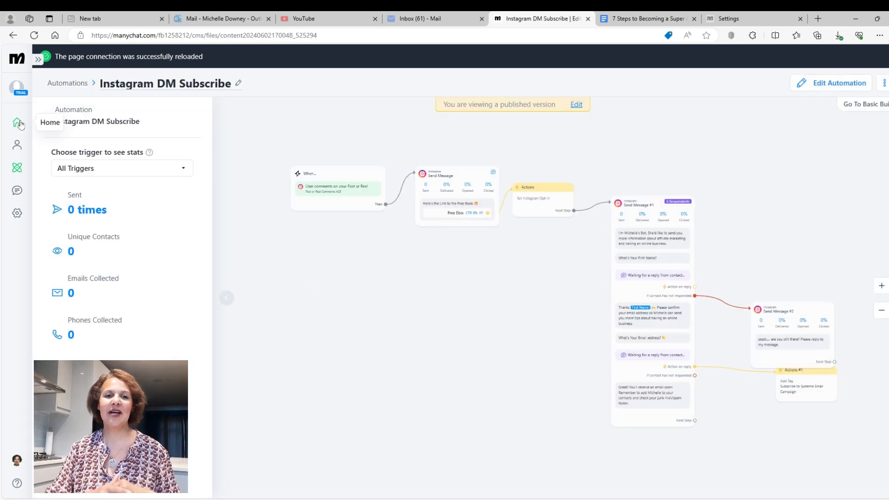
- Return to the automations list by way of the home page and open the options for Instagram DM Subscribe
left_click(20, 125)
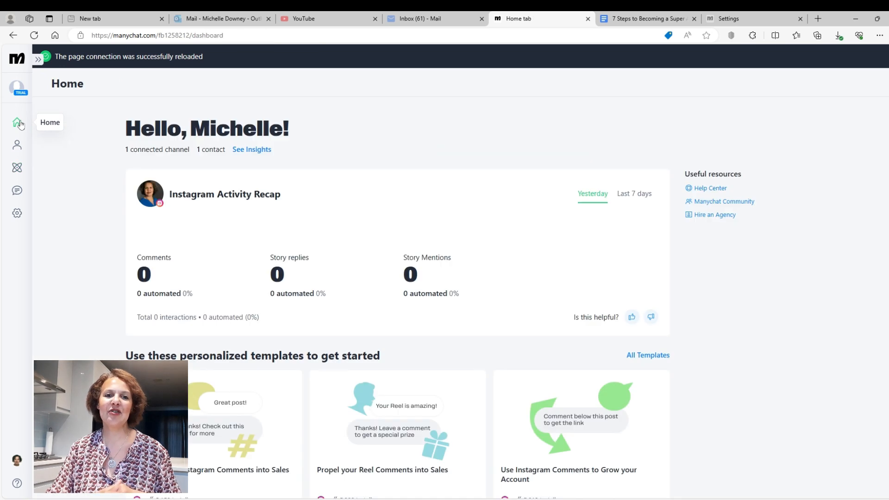
left_click(22, 168)
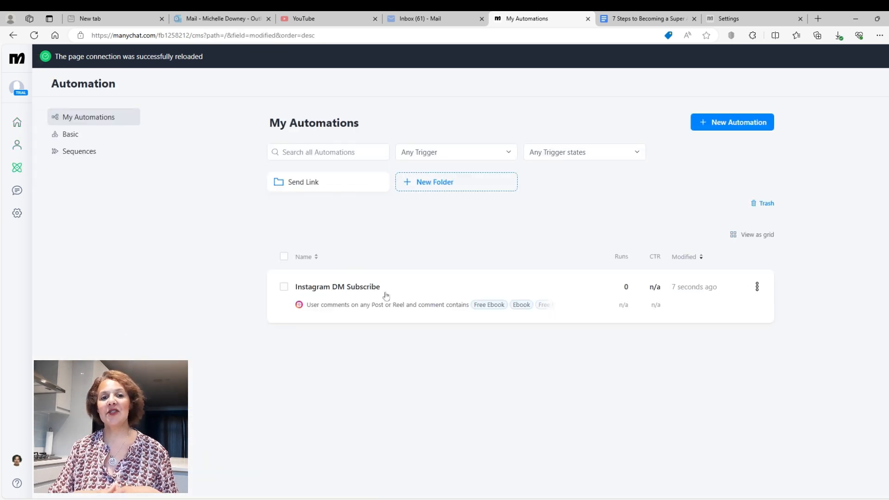
left_click(758, 286)
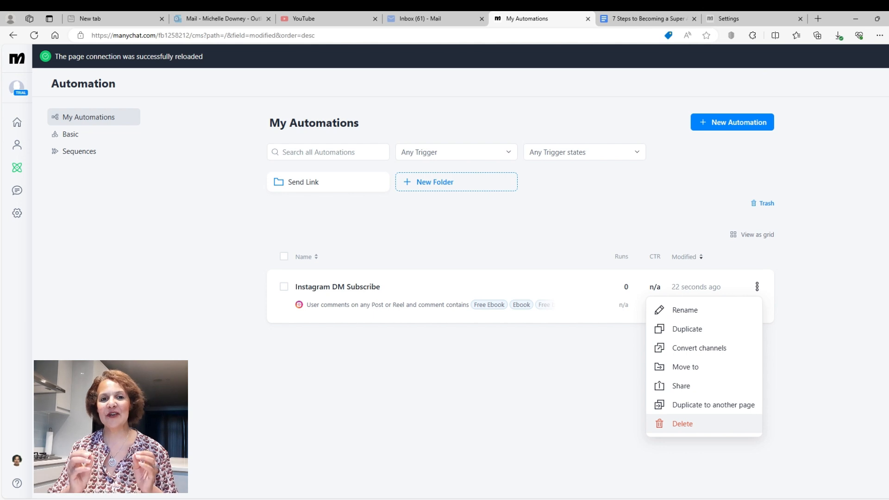
- Dismiss the automation's options, switch to Zapier and create a new Zap in the My Zaps folder
left_click(525, 281)
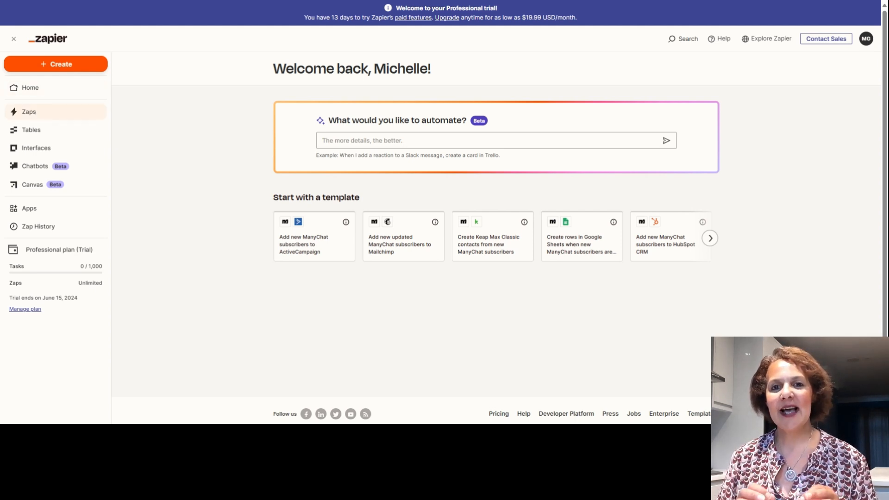
left_click(30, 112)
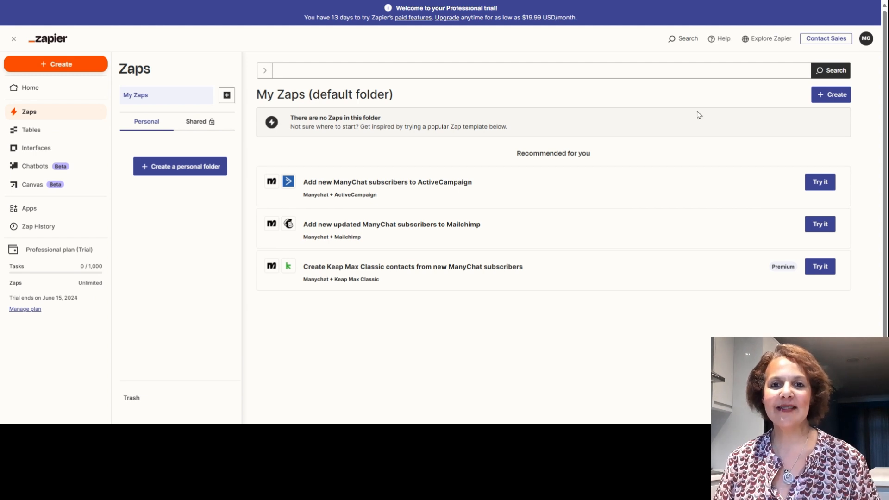
left_click(831, 100)
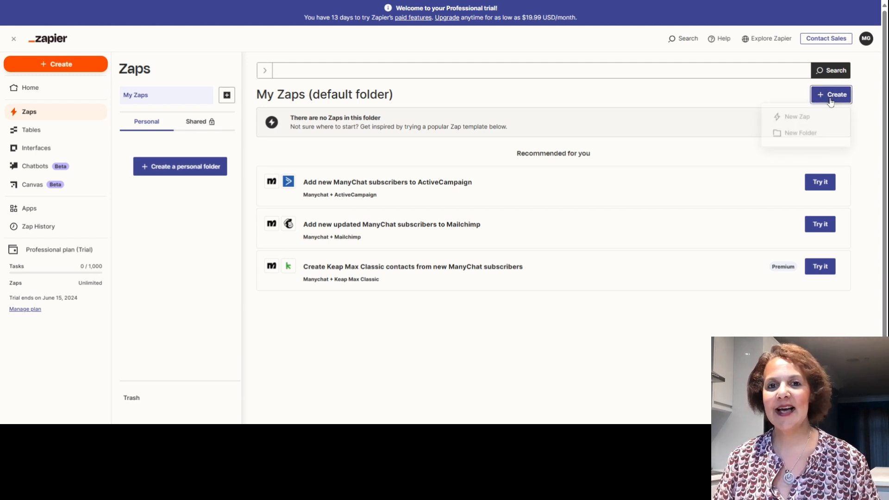
left_click(805, 121)
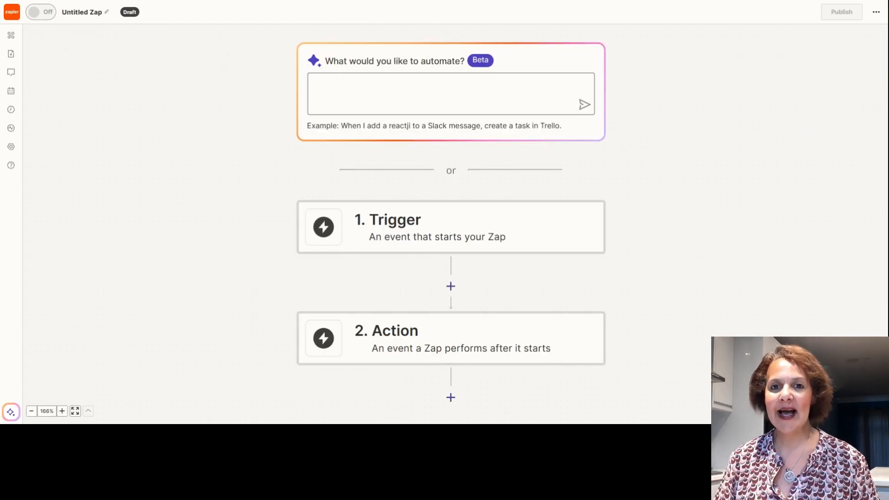
- Choose Manychat as the trigger app and systeme.io as the action app, and reopen the Manychat trigger's settings
left_click(485, 234)
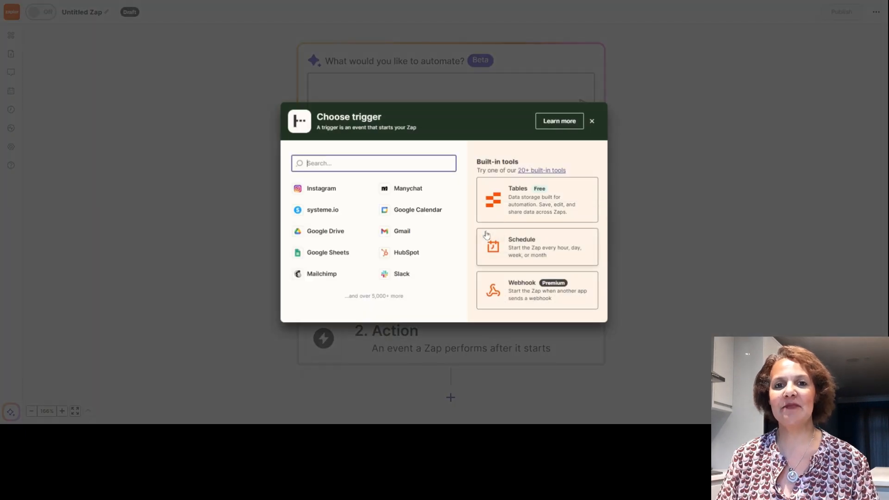
left_click(403, 189)
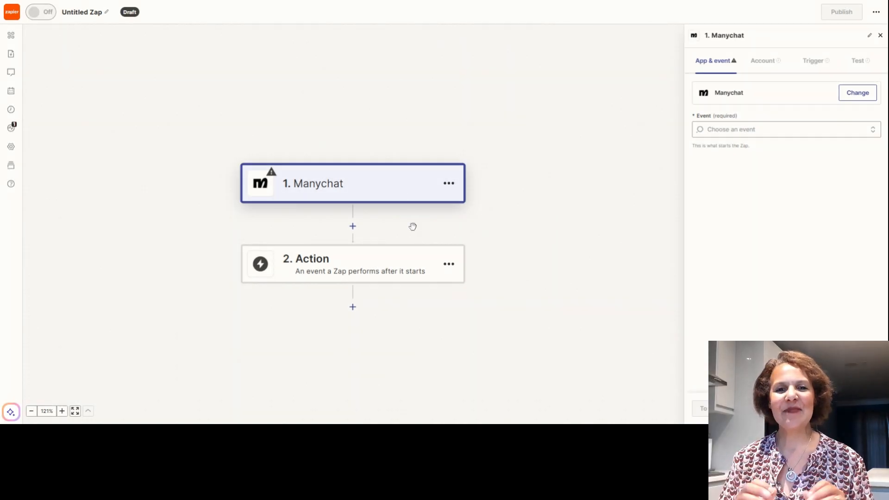
left_click(422, 274)
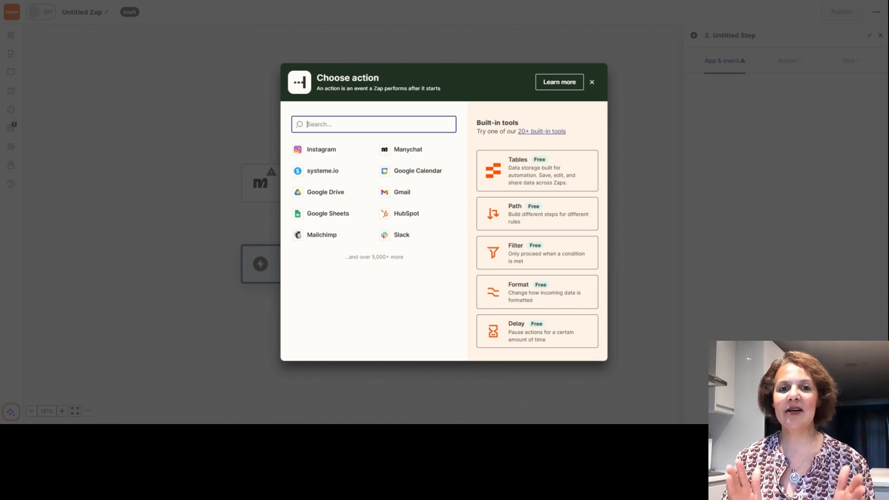
left_click(330, 173)
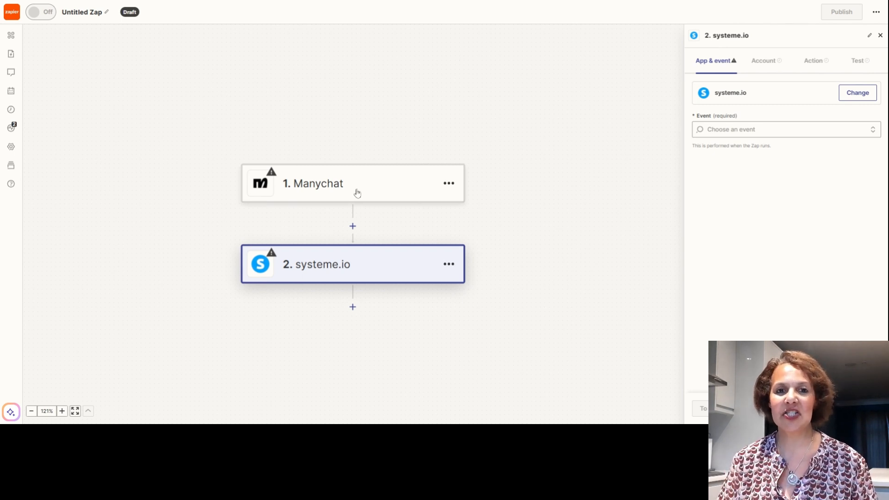
left_click(272, 179)
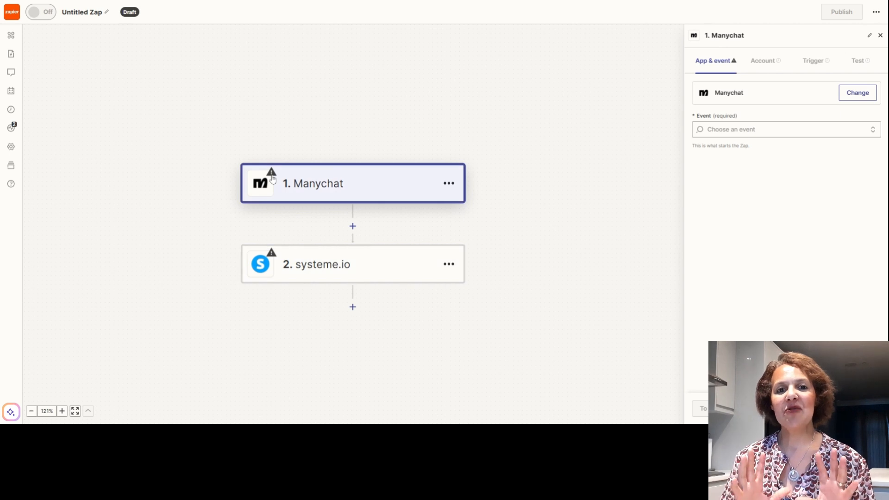
left_click(453, 193)
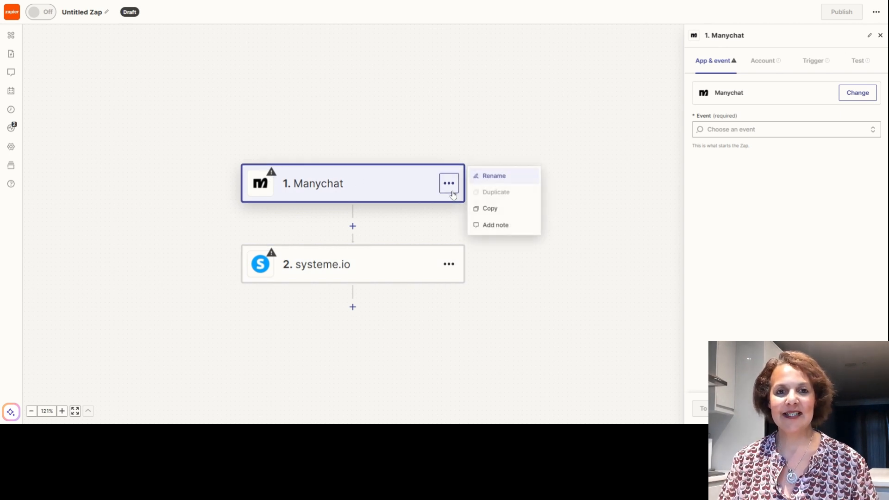
left_click(448, 184)
left_click(449, 184)
left_click(416, 216)
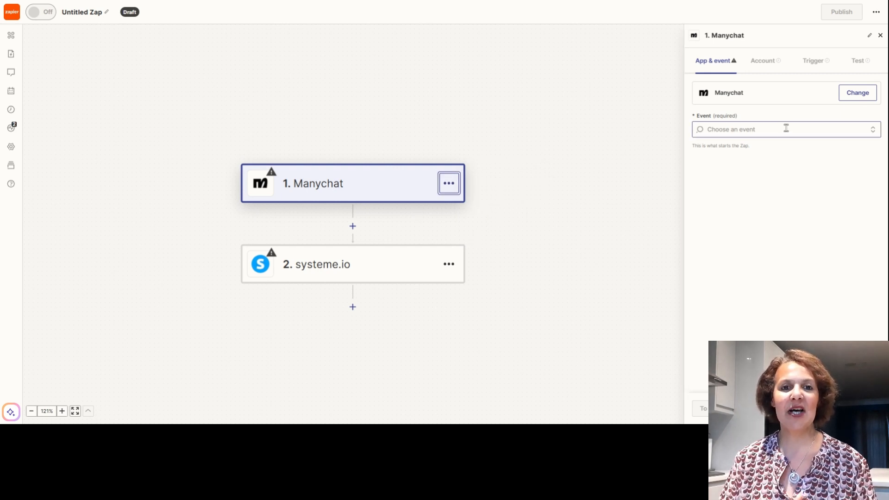
- Set the Manychat trigger event to New Tagged User and its tag to Subscribe to Systeme Email Campaign
left_click(785, 127)
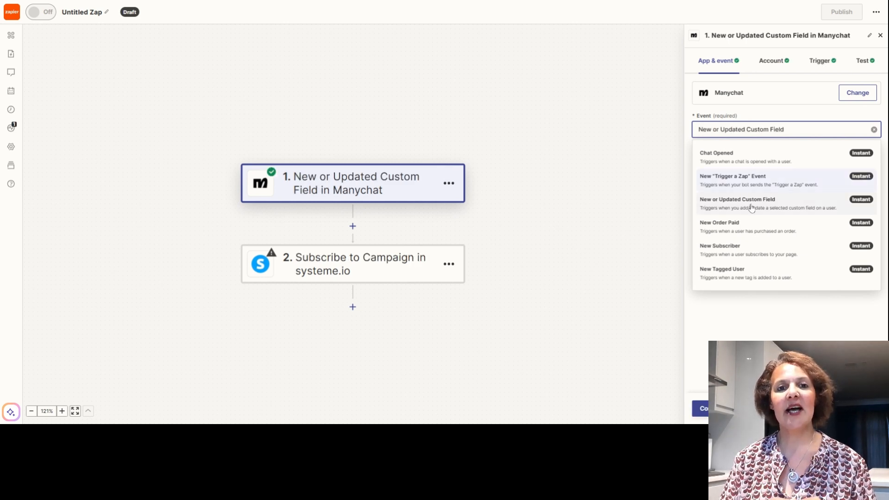
left_click(742, 278)
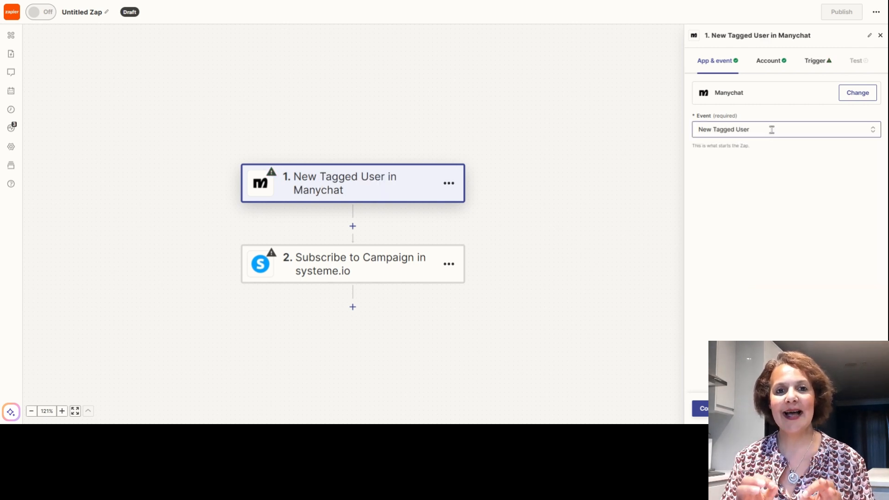
left_click(769, 61)
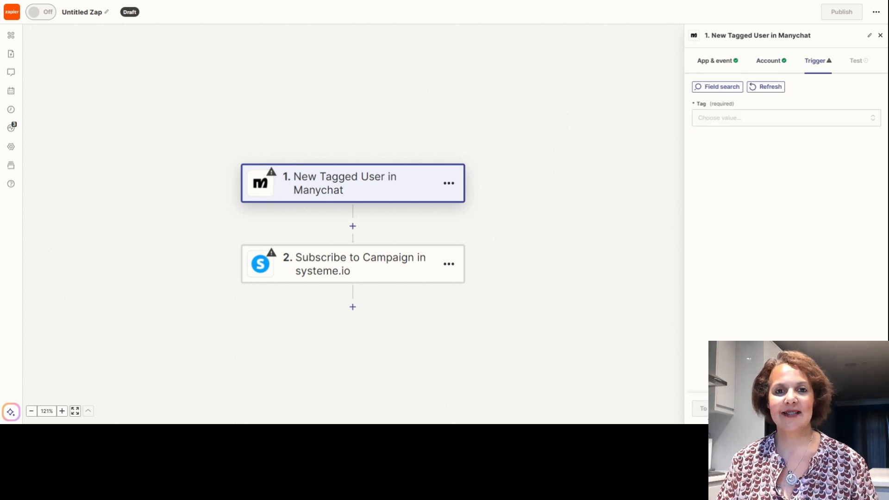
left_click(721, 119)
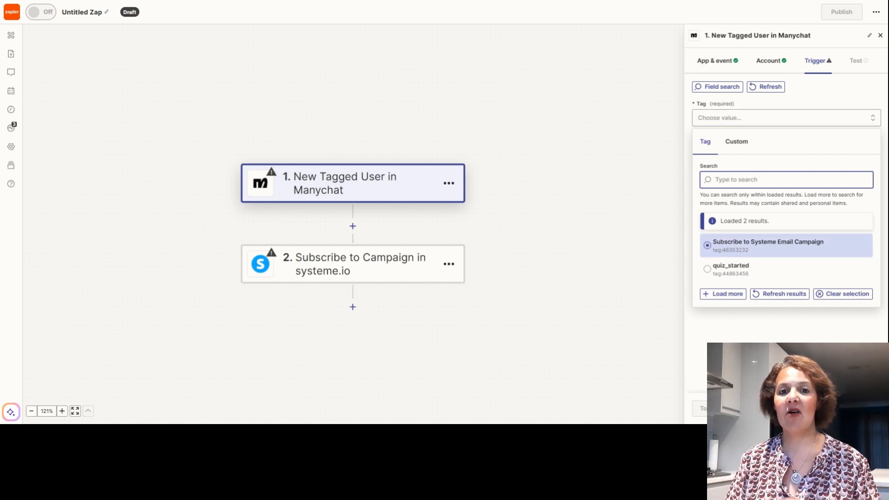
left_click(727, 255)
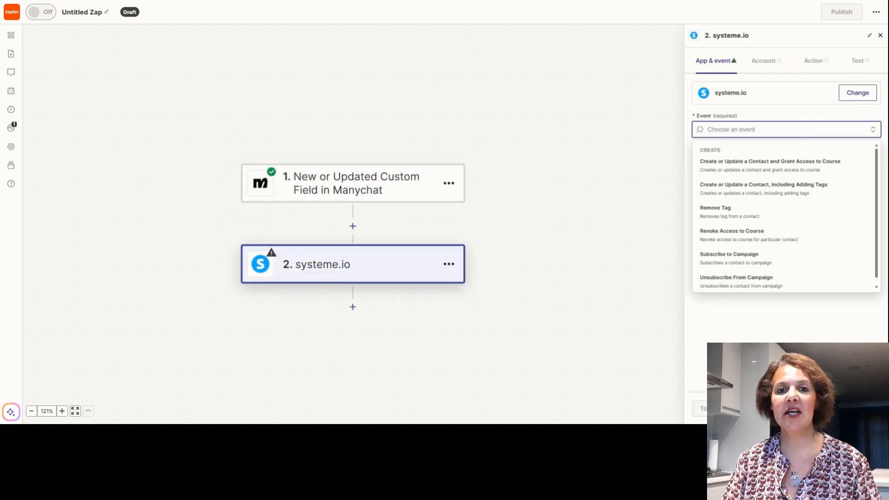
- Set the systeme.io event to Subscribe to Campaign with the Newsletter Transformation April 2023 campaign, and open the contact's Email field for mapping
left_click(749, 259)
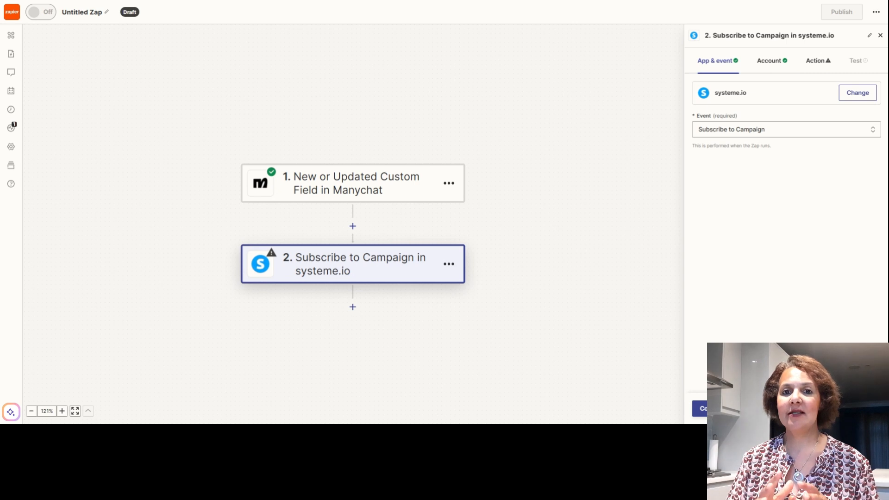
left_click(700, 408)
left_click(715, 118)
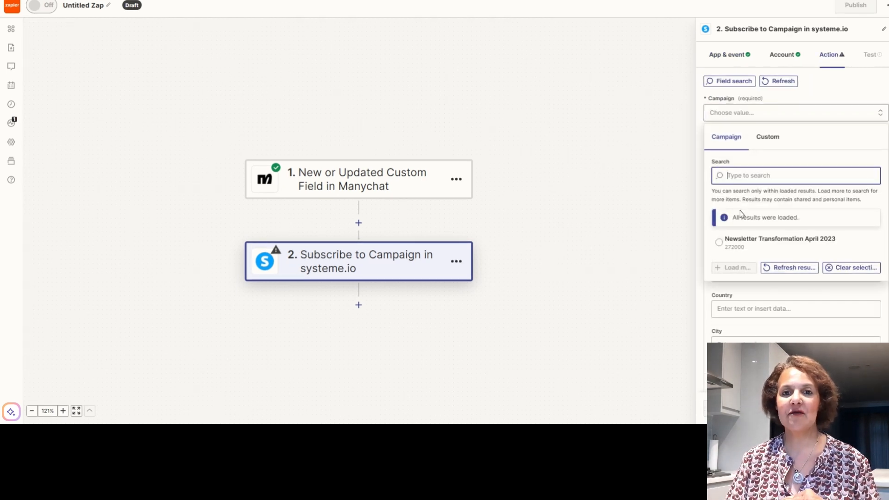
left_click(746, 240)
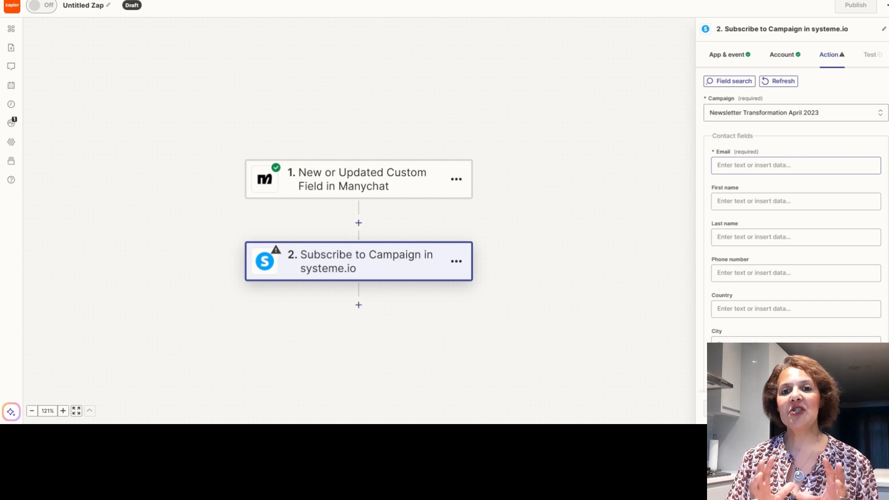
left_click(756, 164)
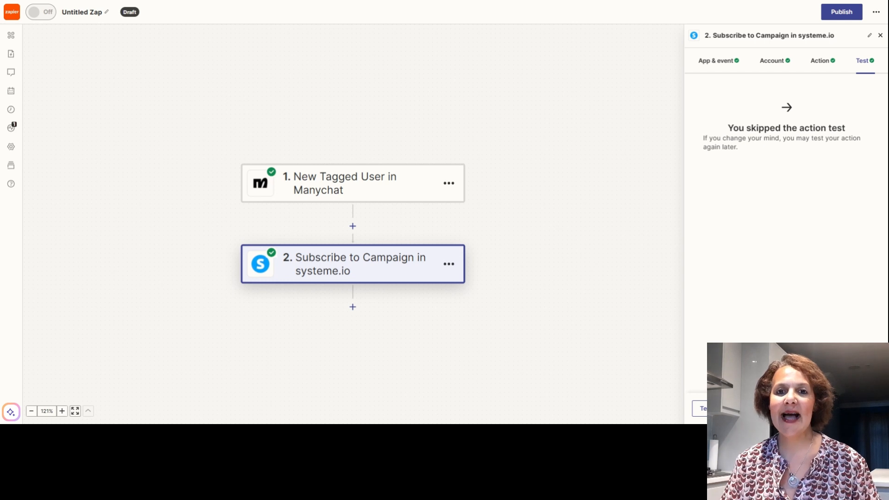
- Publish the Zap linking Manychat to systeme.io and go to the Zapier home page
left_click(841, 12)
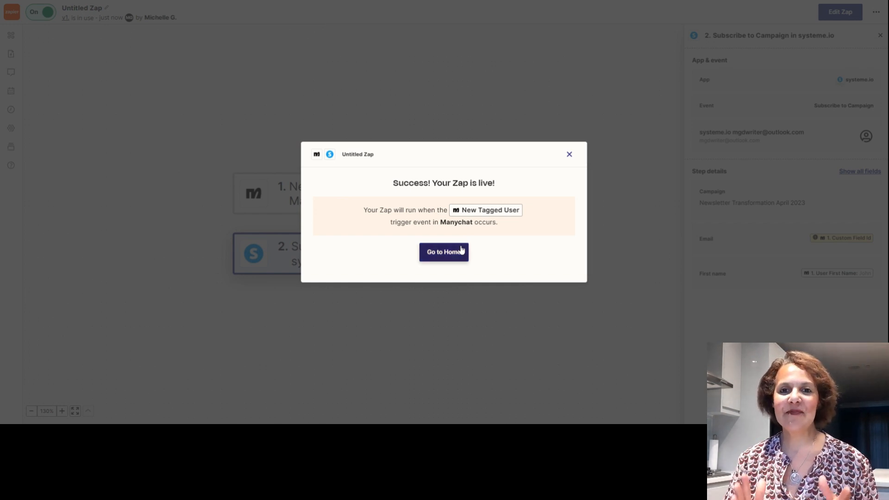
left_click(446, 254)
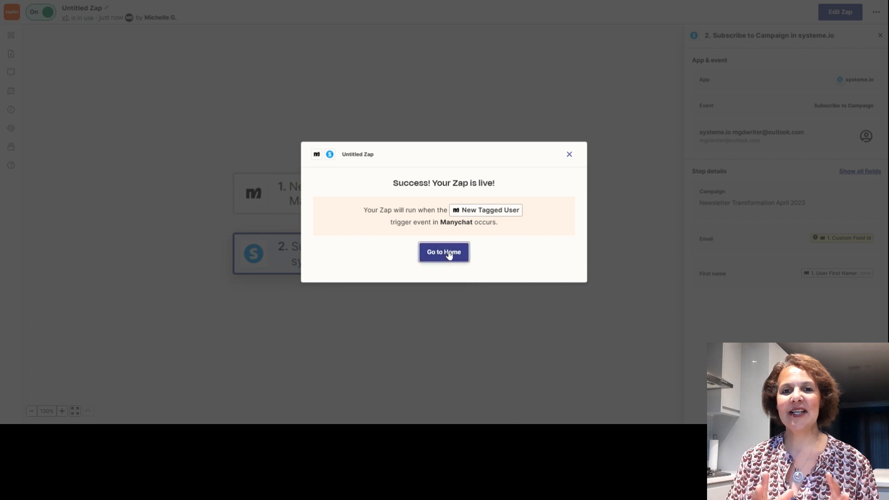